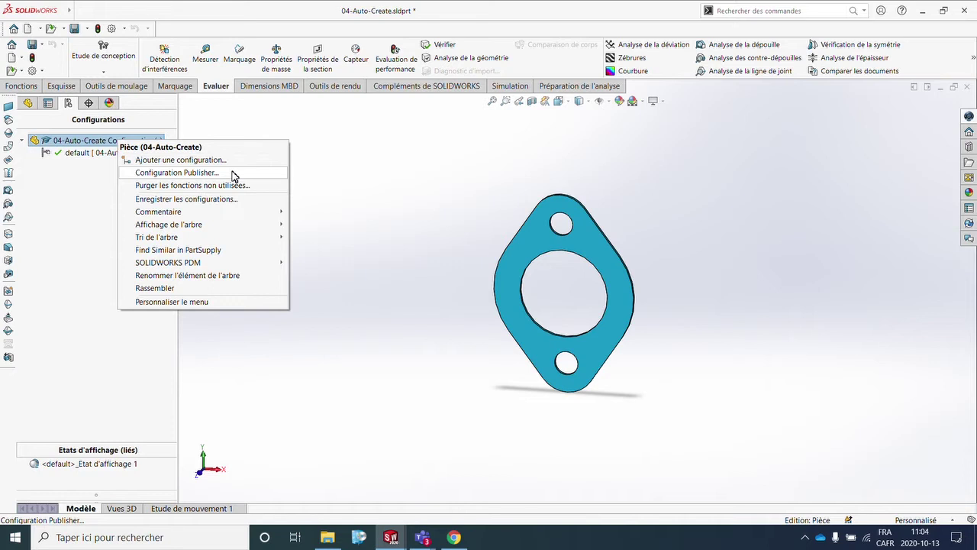
# Launch Configuration Publisher for the 04-Auto-Create part and agree to create a design table automatically
pyautogui.click(234, 177)
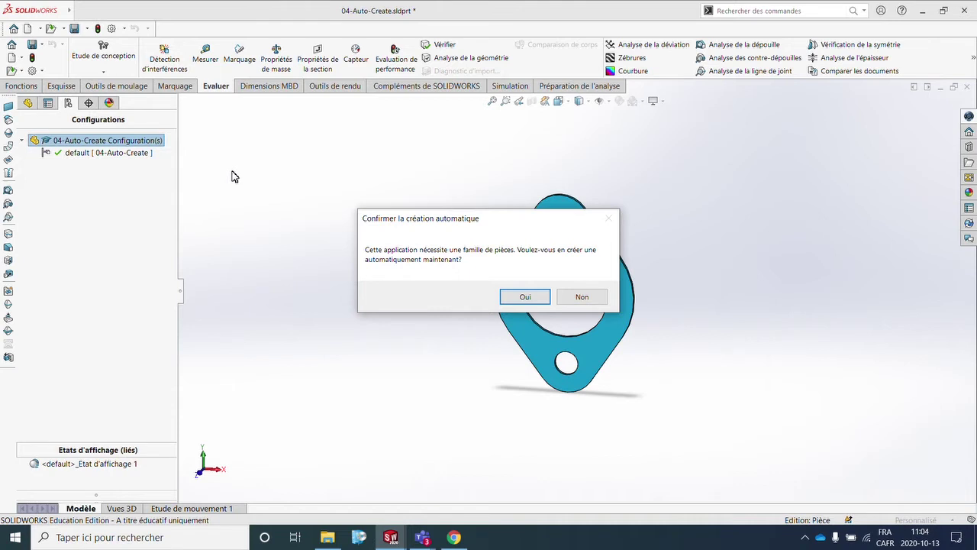
pyautogui.moveTo(523, 224); pyautogui.dragTo(365, 151)
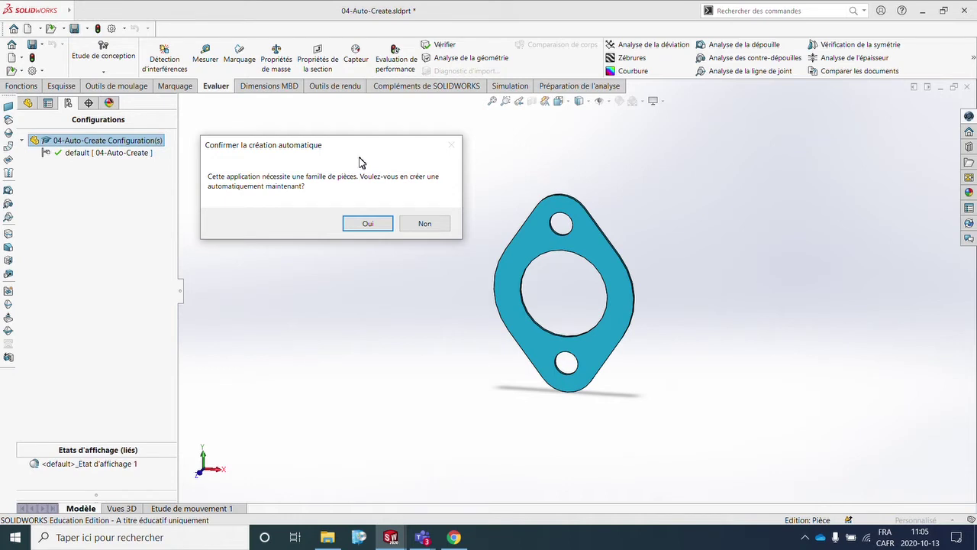
pyautogui.click(385, 225)
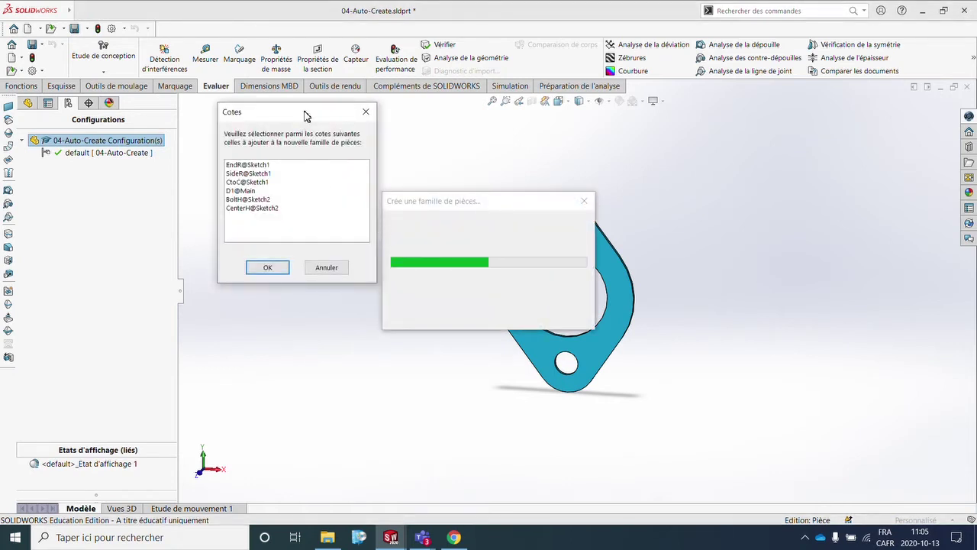
pyautogui.moveTo(306, 112); pyautogui.dragTo(281, 115)
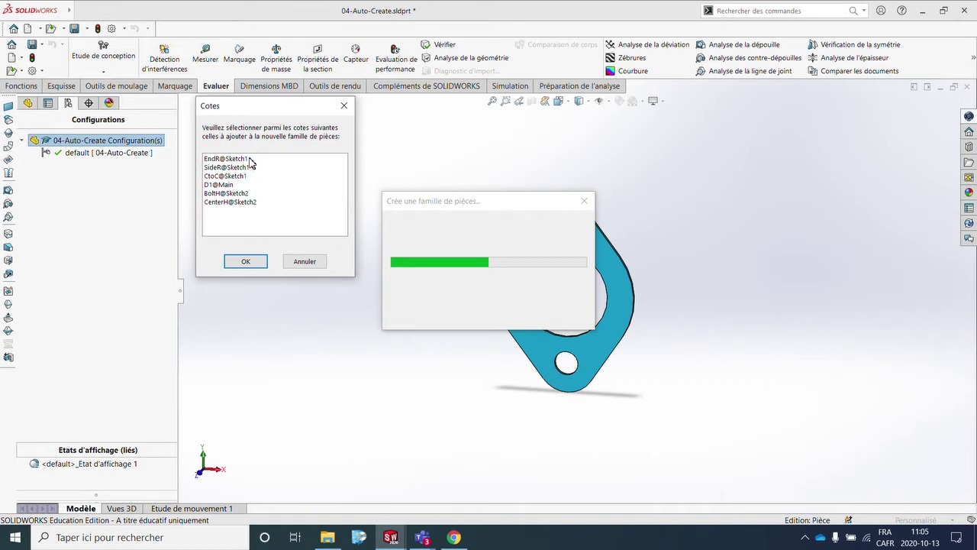
# Review each dimension offered for the new design table, from EndR@Sketch1 through CenterH@Sketch2
pyautogui.click(249, 167)
pyautogui.click(247, 176)
pyautogui.click(246, 185)
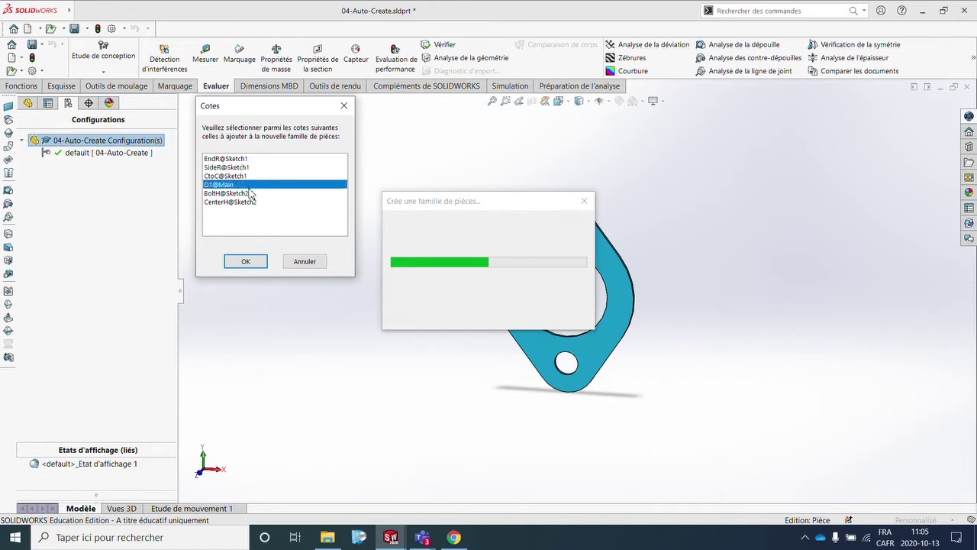
pyautogui.click(251, 194)
pyautogui.click(254, 202)
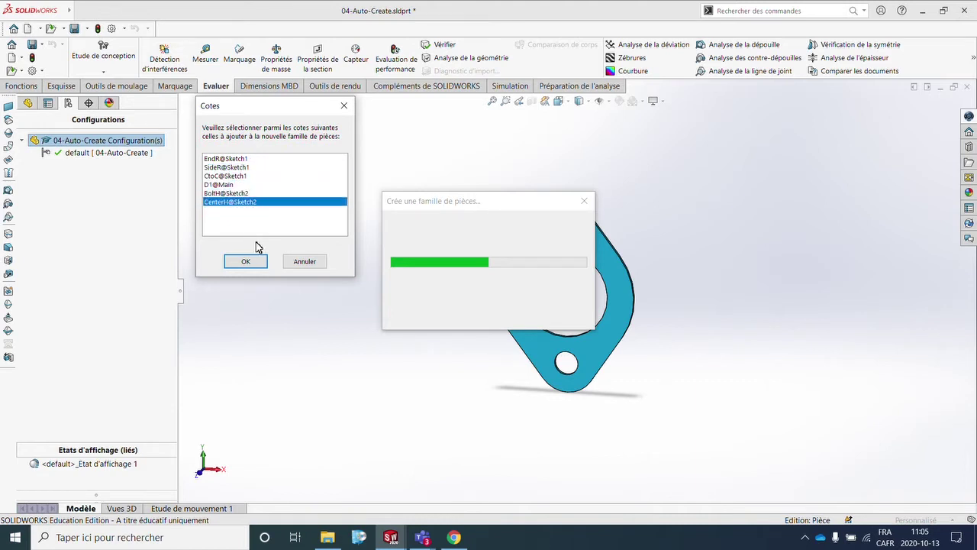
pyautogui.click(243, 159)
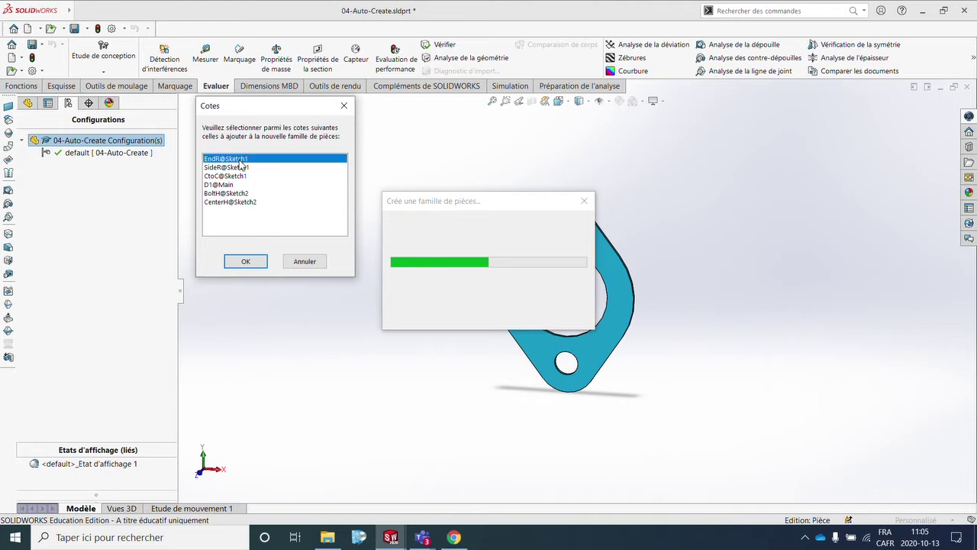
pyautogui.click(243, 167)
pyautogui.click(241, 177)
pyautogui.click(238, 186)
pyautogui.click(239, 193)
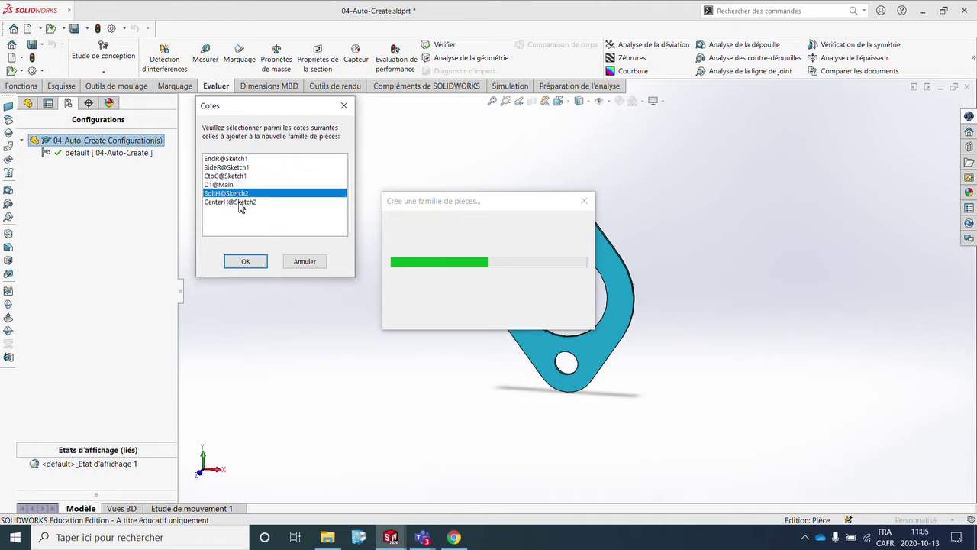
pyautogui.click(239, 202)
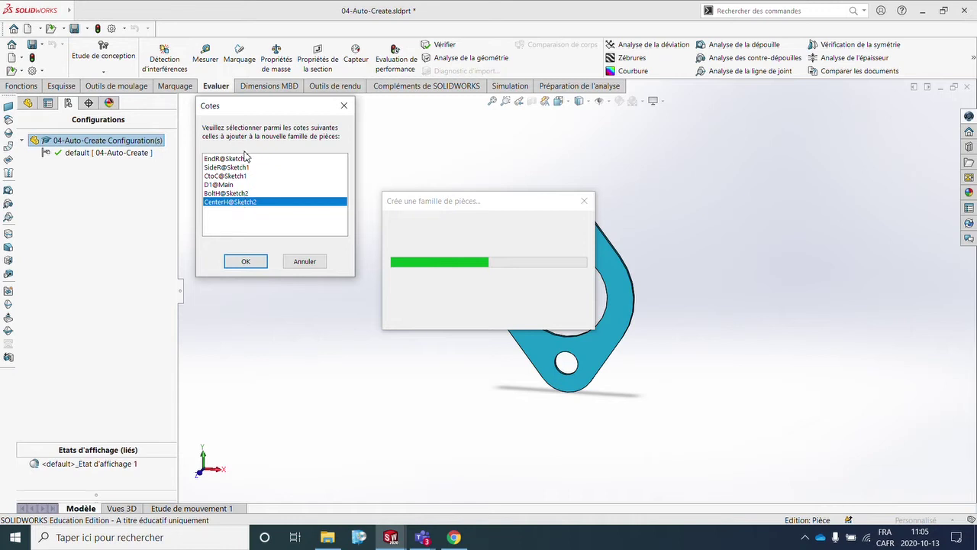
# Add all six dimensions, EndR, SideR, CtoC, D1, BoltH and CenterH, to the new design table
pyautogui.click(243, 159)
pyautogui.keyDown('shift'); pyautogui.click(239, 167); pyautogui.keyUp('shift')
pyautogui.keyDown('shift'); pyautogui.click(235, 176); pyautogui.keyUp('shift')
pyautogui.keyDown('shift'); pyautogui.click(239, 184); pyautogui.keyUp('shift')
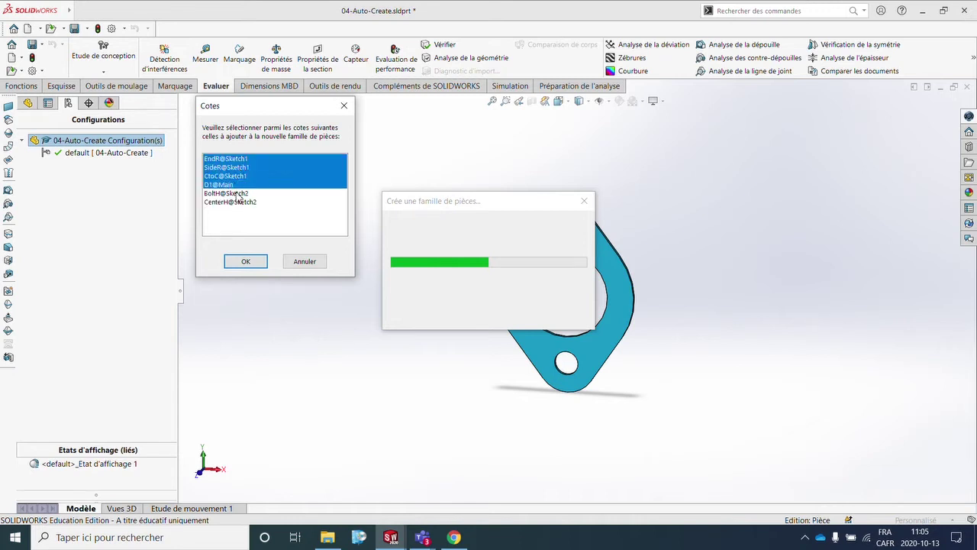
pyautogui.keyDown('shift'); pyautogui.click(240, 194); pyautogui.keyUp('shift')
pyautogui.keyDown('shift'); pyautogui.click(242, 202); pyautogui.keyUp('shift')
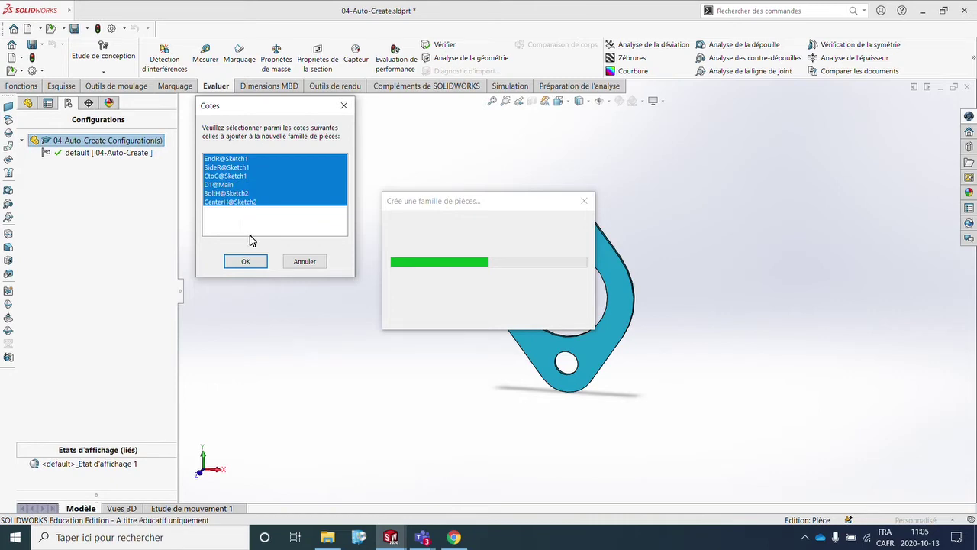
pyautogui.click(245, 262)
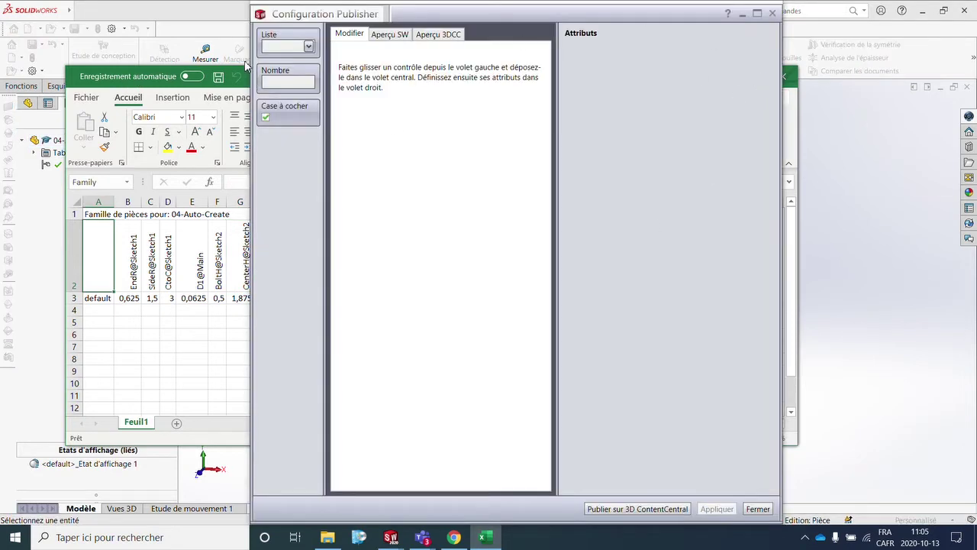
# Switch to the Excel design table for 04-Auto-Create and maximize its window
pyautogui.click(500, 536)
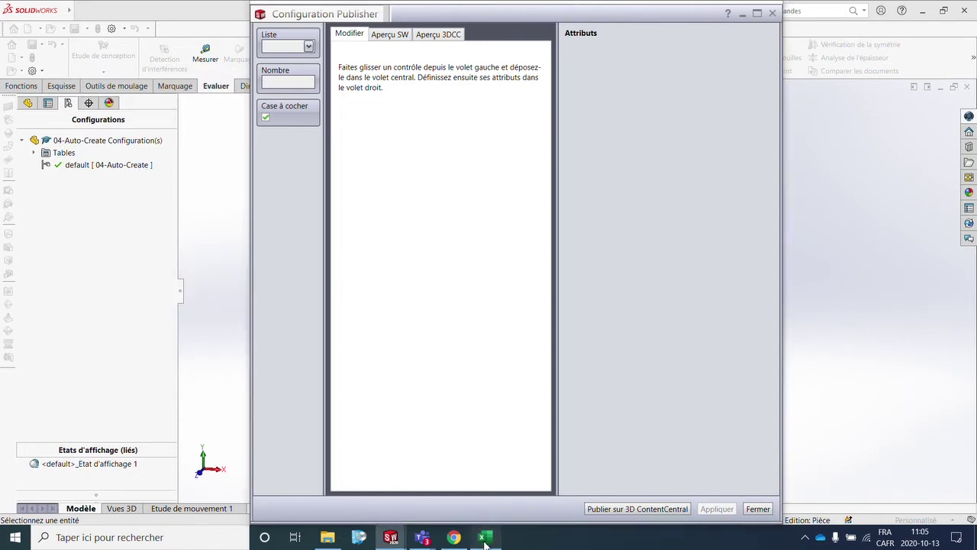
pyautogui.click(501, 536)
pyautogui.click(753, 77)
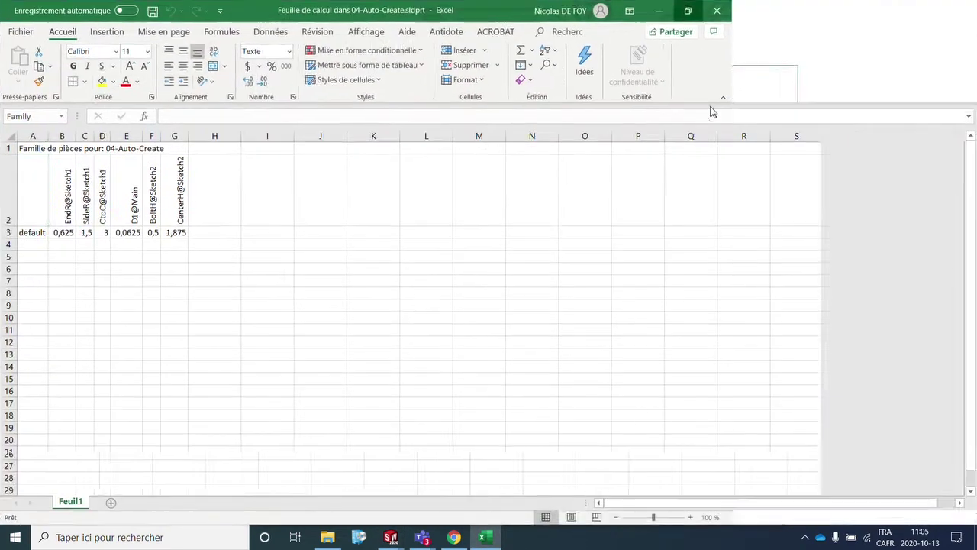
# Widen columns A to G equally and center their contents
pyautogui.moveTo(48, 135); pyautogui.dragTo(325, 135)
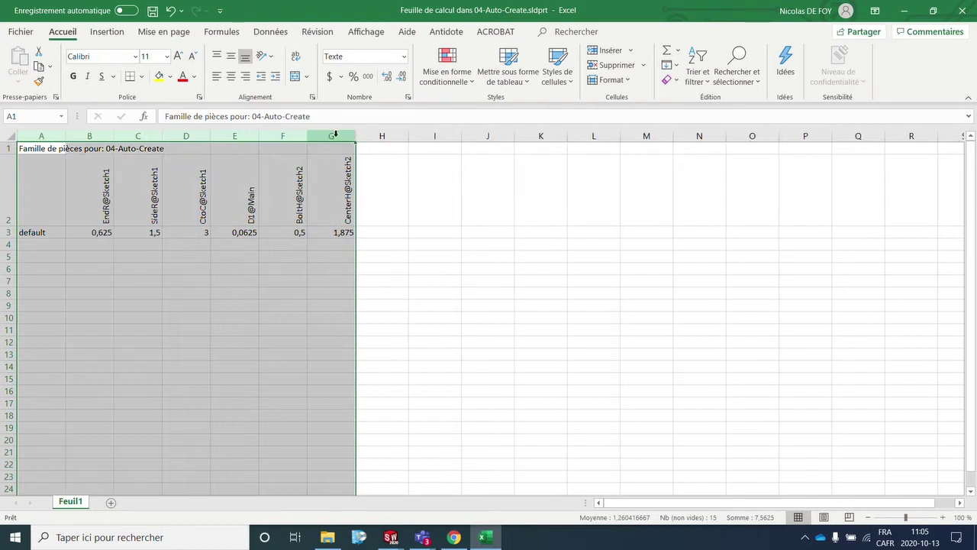
pyautogui.click(231, 76)
pyautogui.click(558, 257)
# Review the dimension headers in row 2 of the design table, from column B to column G
pyautogui.click(90, 191)
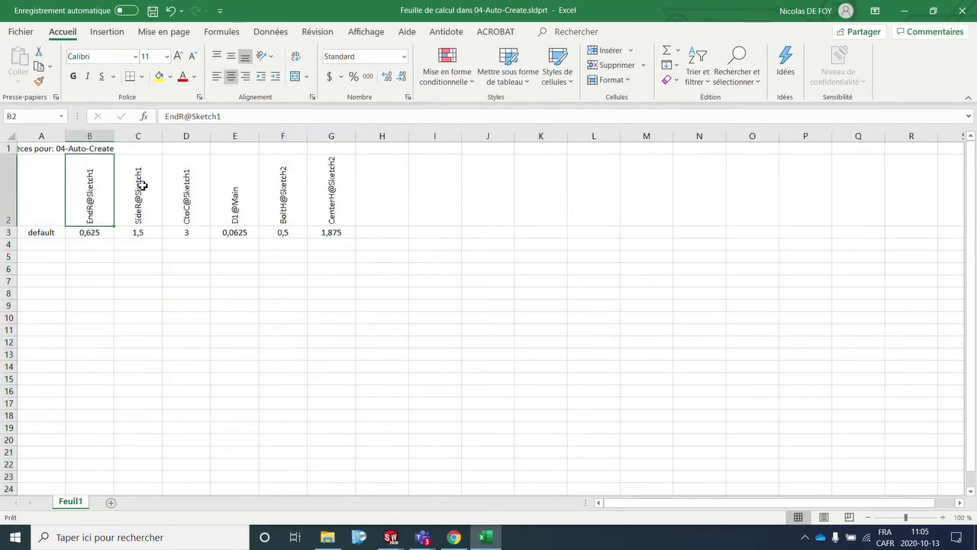
pyautogui.click(140, 187)
pyautogui.click(183, 188)
pyautogui.click(229, 190)
pyautogui.click(284, 191)
pyautogui.click(336, 200)
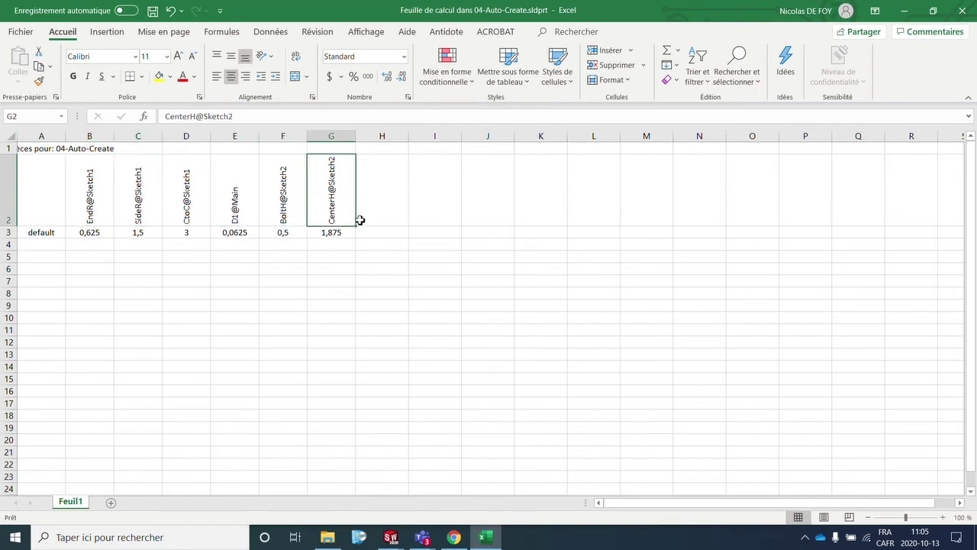
pyautogui.click(423, 243)
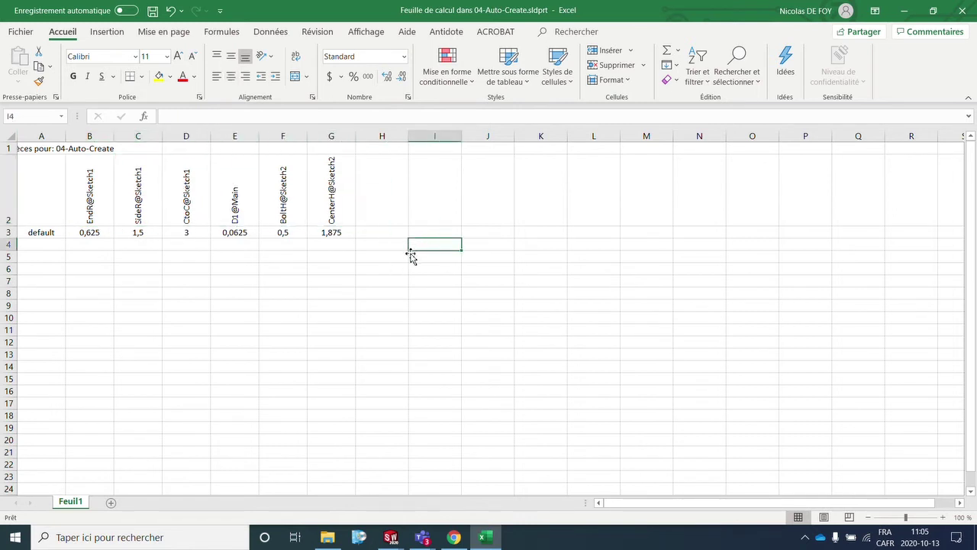
# Widen column A until the table title fits and enter the configuration name Voiture 1 in A4
pyautogui.click(49, 243)
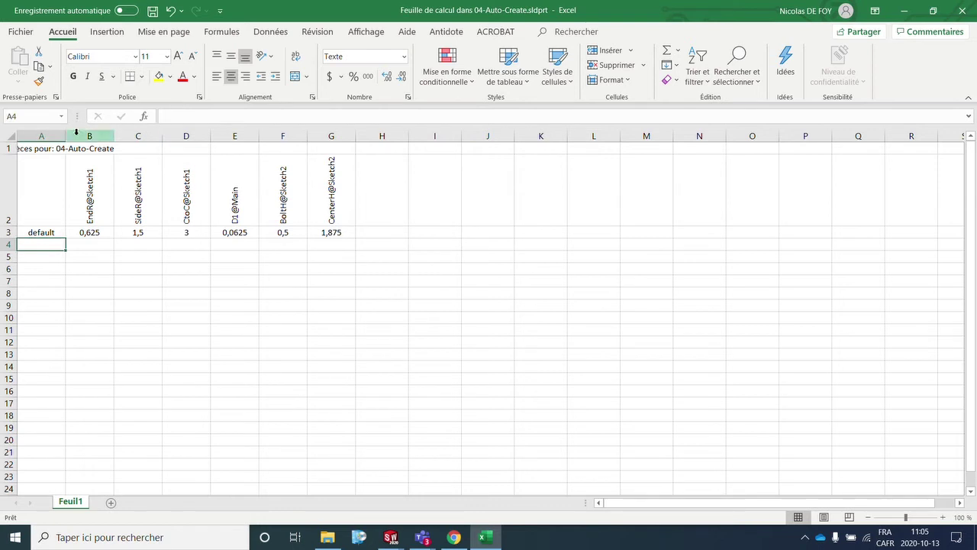
pyautogui.moveTo(65, 136); pyautogui.dragTo(172, 136)
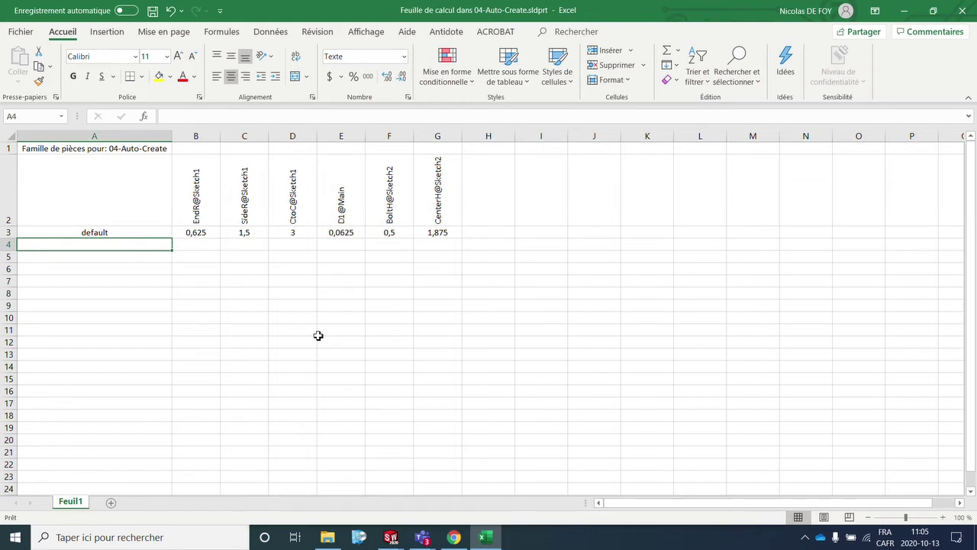
pyautogui.write('Voi')
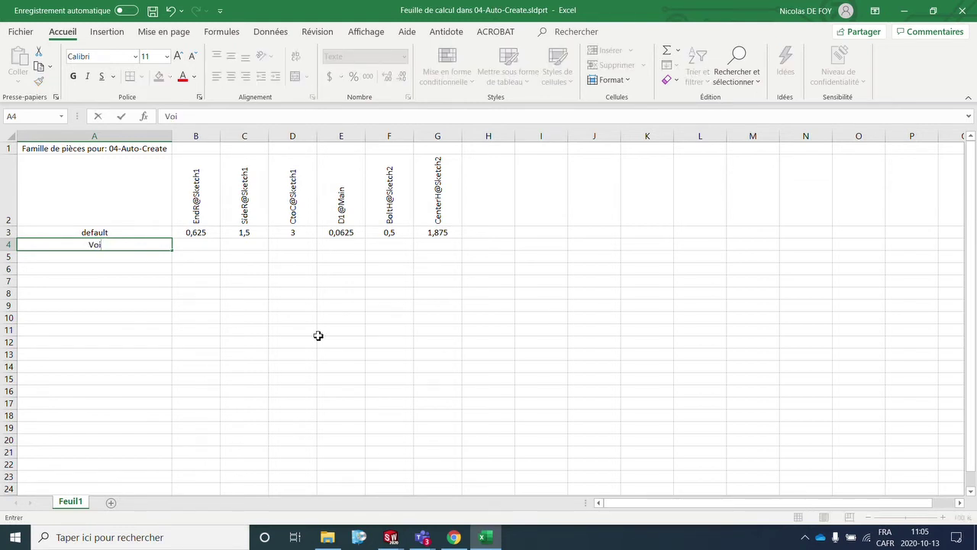
pyautogui.write('uure 1')
pyautogui.press('Return')
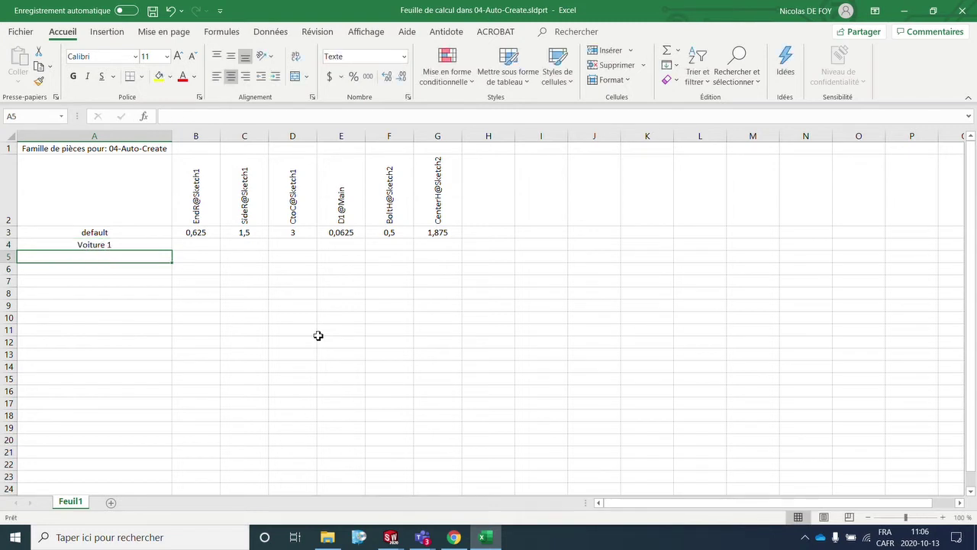
# Fill the configuration names down from A4 to A13, giving Voiture 1 to Voiture 10
pyautogui.click(130, 245)
pyautogui.moveTo(172, 250); pyautogui.dragTo(173, 359)
pyautogui.click(301, 370)
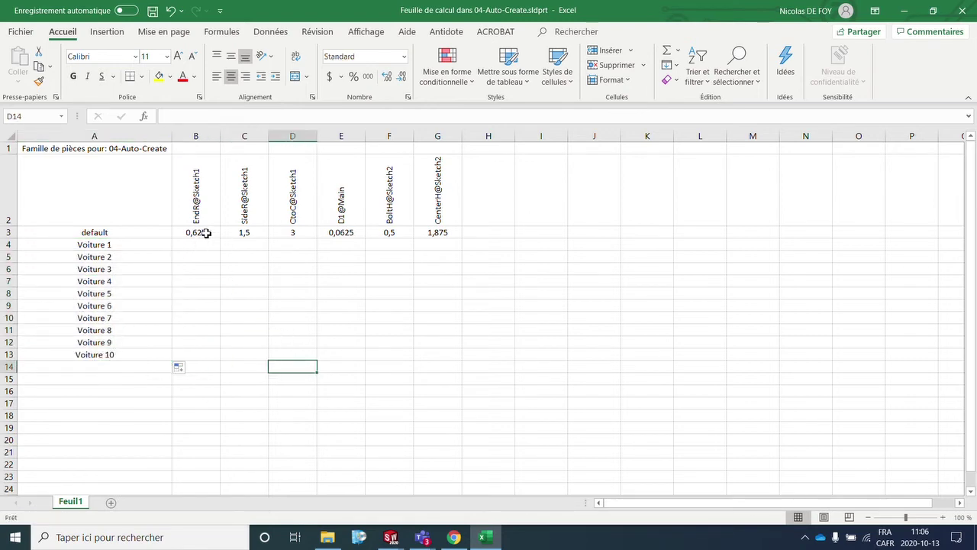
# Check which dimensions, from EndR@Sketch1 to CenterH@Sketch2, can vary across the Voiture configurations
pyautogui.click(197, 191)
pyautogui.click(241, 190)
pyautogui.click(294, 191)
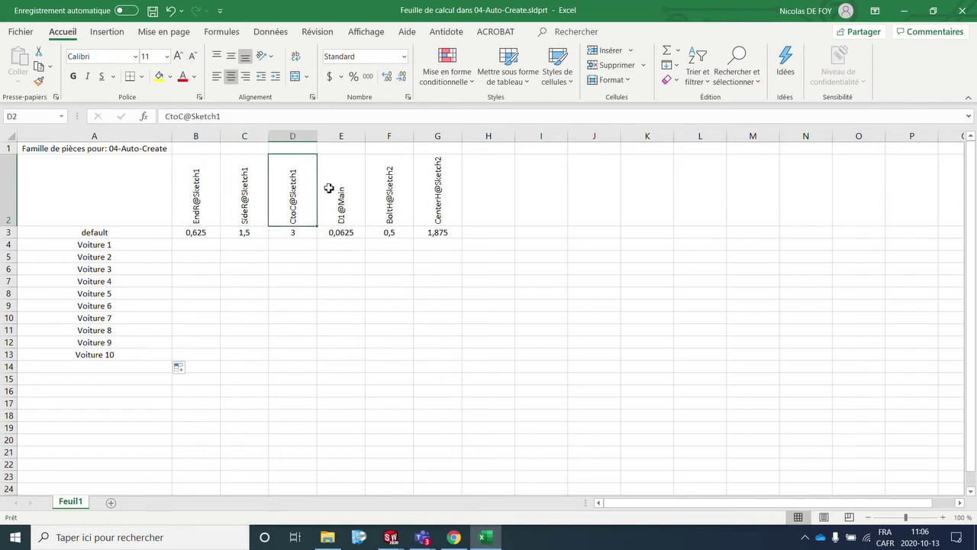
pyautogui.click(336, 191)
pyautogui.click(384, 205)
pyautogui.click(453, 191)
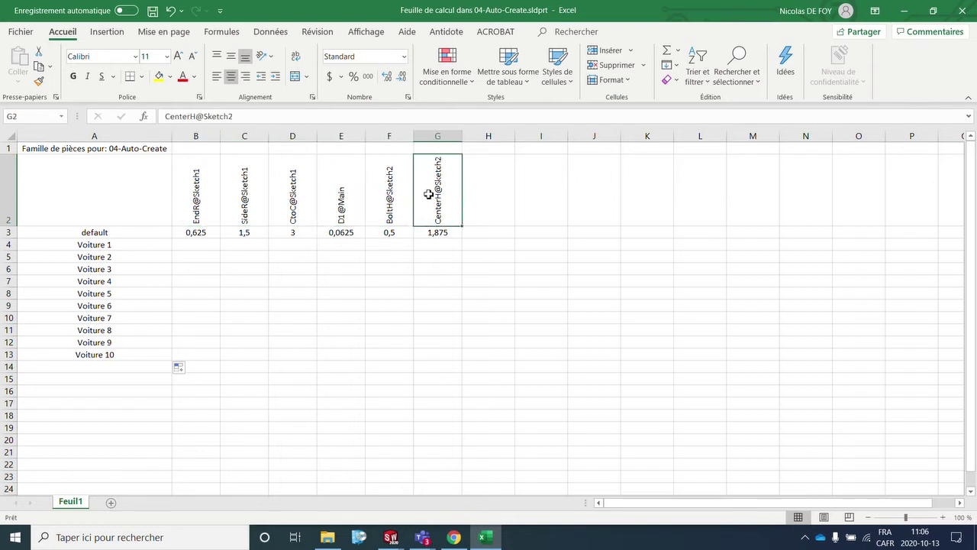
# Enter the formula =G3+0,125 in G4 for the CenterH@Sketch2 dimension of Voiture 1
pyautogui.click(436, 241)
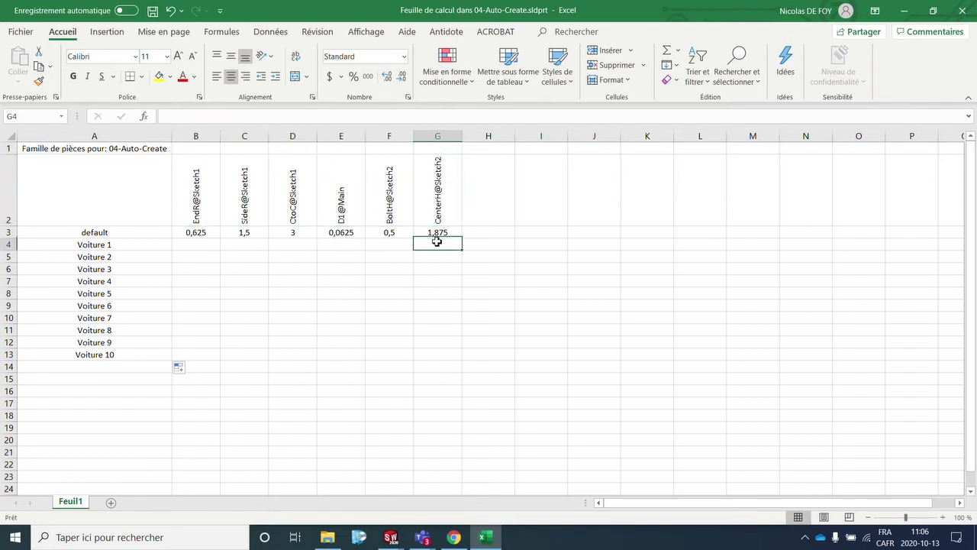
pyautogui.write('=')
pyautogui.press('Up')
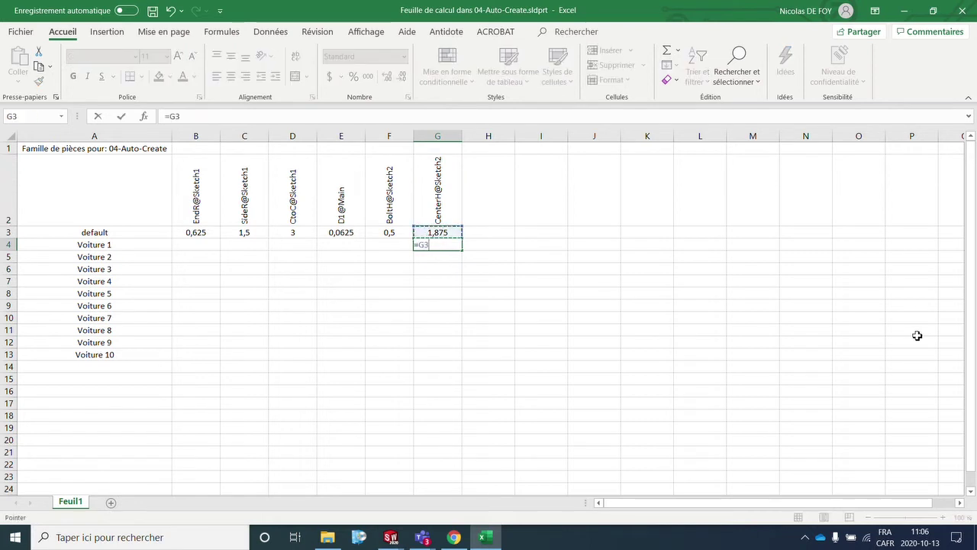
pyautogui.write('+,125')
pyautogui.press('Return')
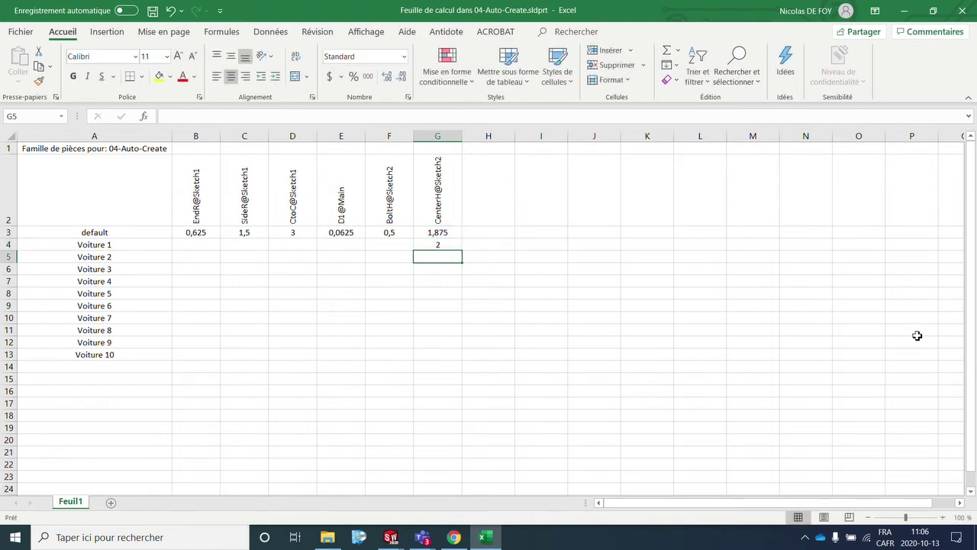
# Change the increment in the G4 formula to 0,0625 so that it reads =G3+0,0625
pyautogui.press('Up')
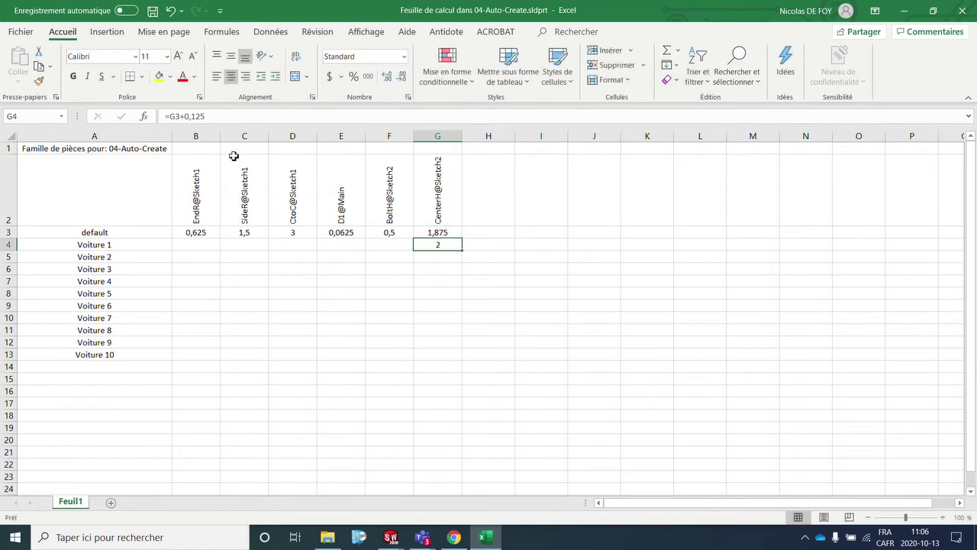
pyautogui.click(244, 120)
pyautogui.press('BackSpace')
pyautogui.press('BackSpace')
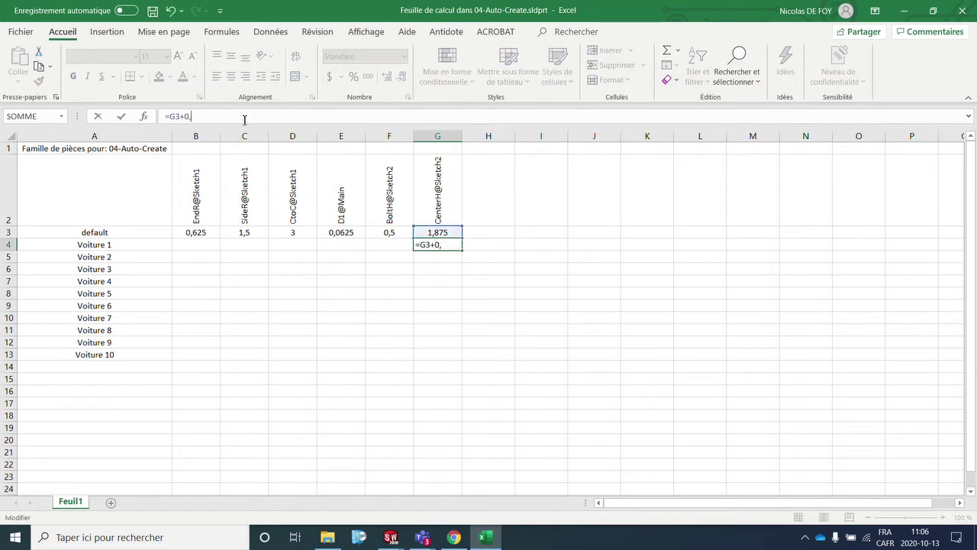
pyautogui.write('0625')
pyautogui.press('Return')
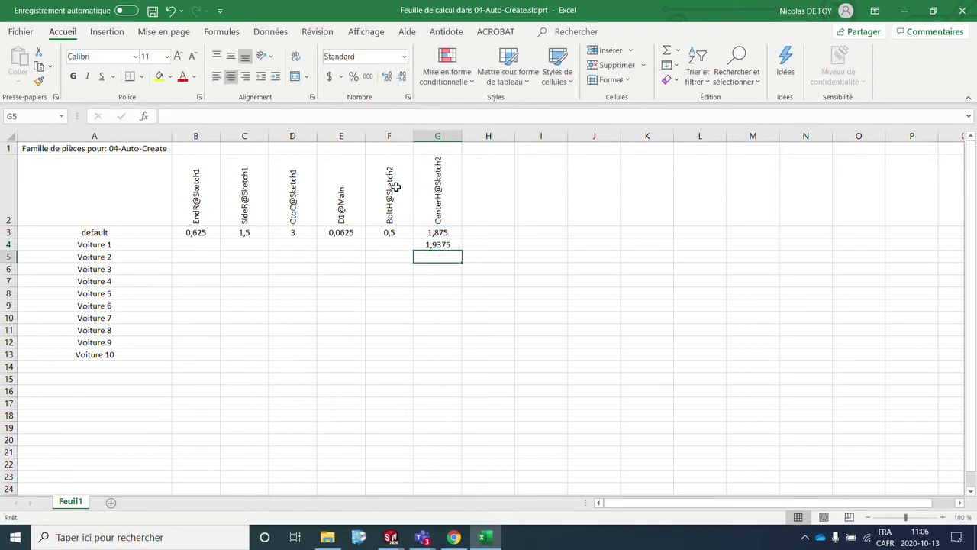
# Fill the CenterH@Sketch2 formula from G4 down to G13 for all ten Voiture configurations
pyautogui.click(446, 243)
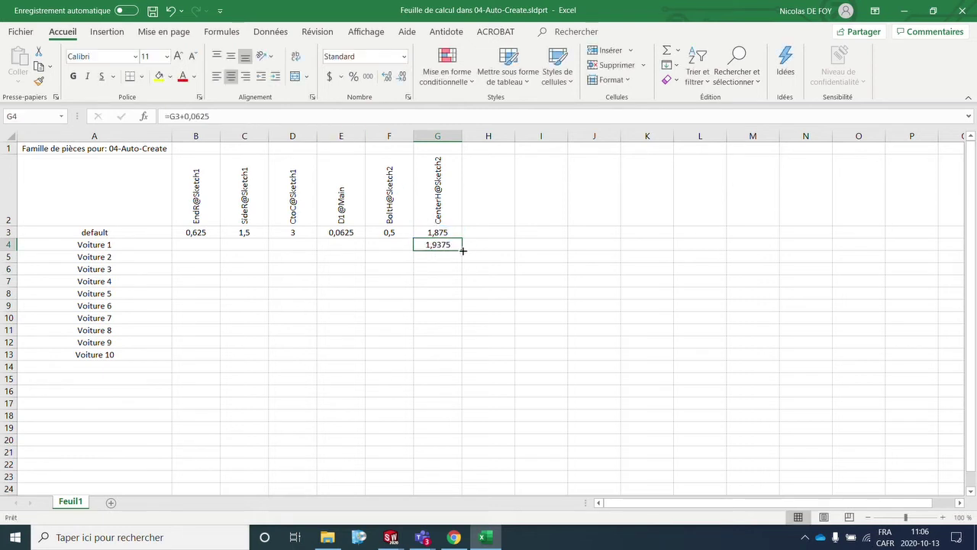
pyautogui.moveTo(460, 252); pyautogui.dragTo(459, 363)
pyautogui.click(527, 317)
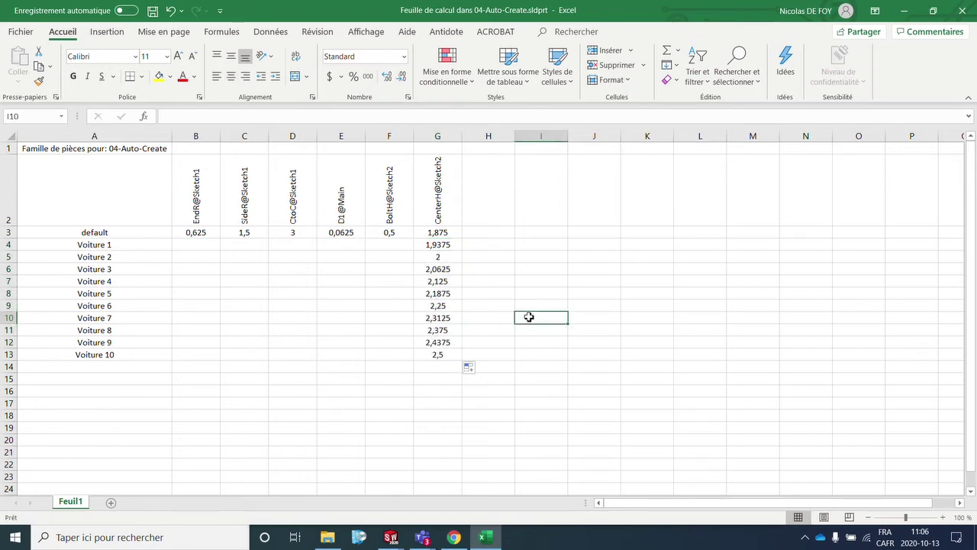
# Fill the default BoltH@Sketch2 value of 0,5 from F3 down to F13 for all ten Voiture configurations
pyautogui.click(390, 247)
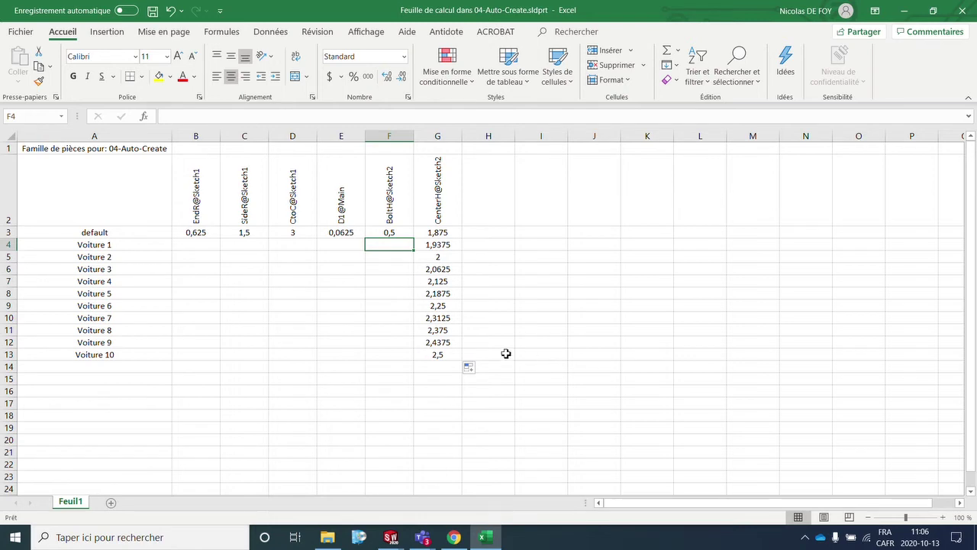
pyautogui.click(398, 224)
pyautogui.click(411, 237)
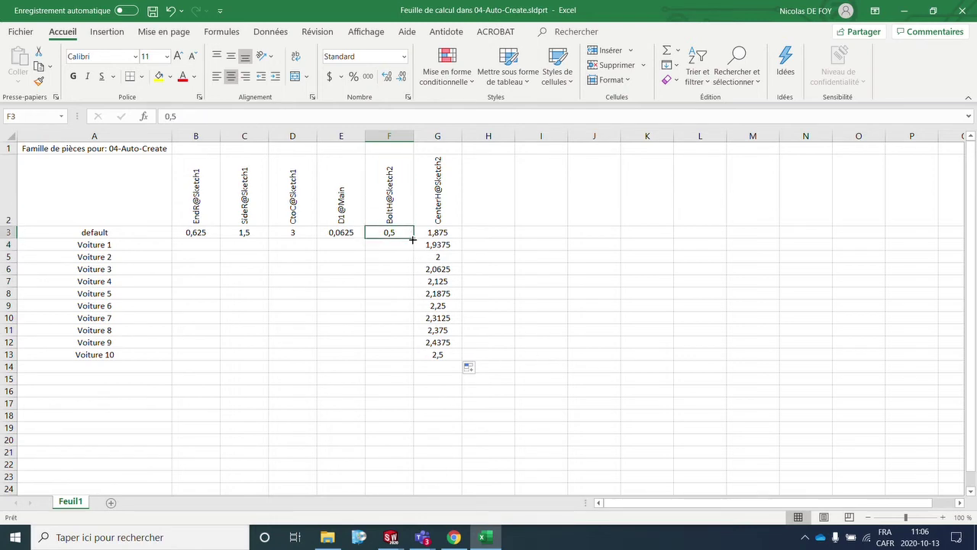
pyautogui.moveTo(413, 239); pyautogui.dragTo(391, 358)
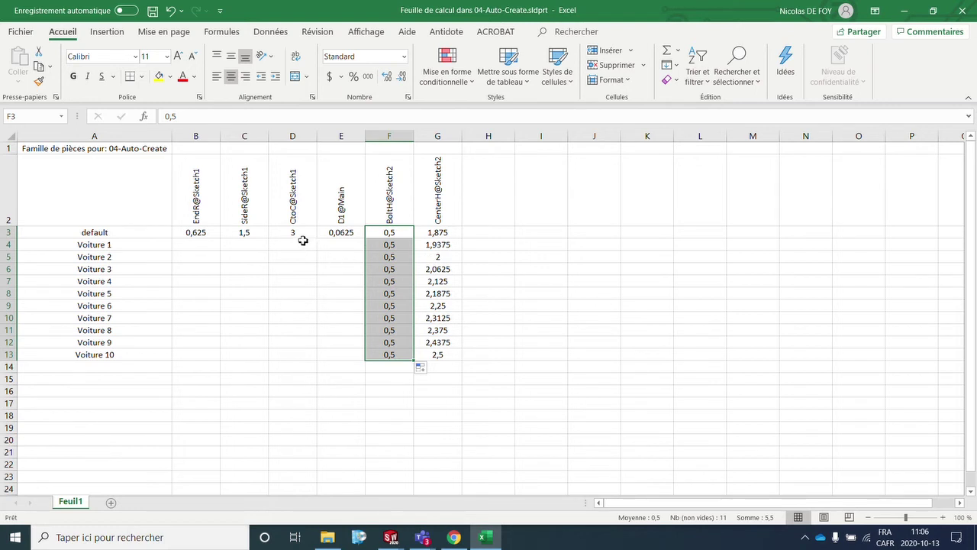
# Copy the CenterH@Sketch2 formulas from G4:G13 into D4:D13 for the CtoC@Sketch1 dimension
pyautogui.click(303, 239)
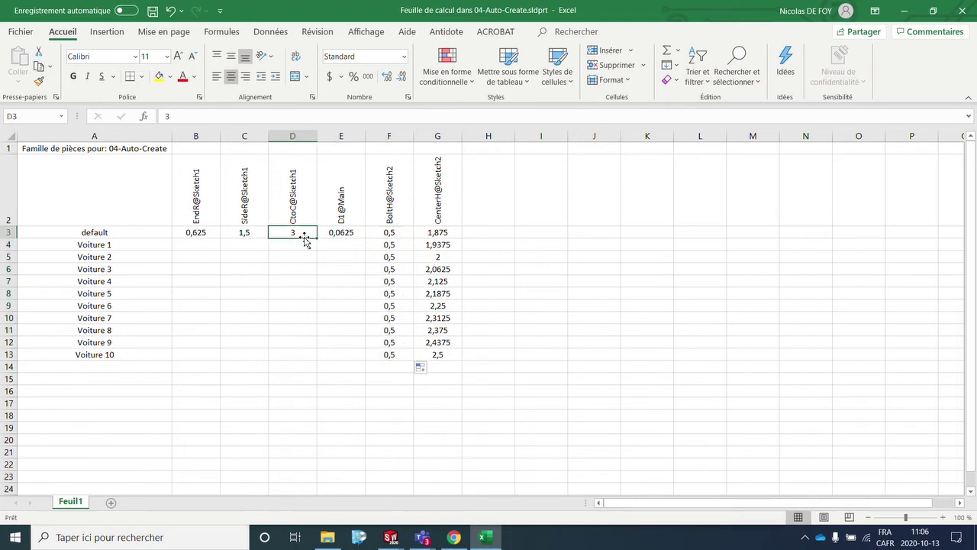
pyautogui.click(396, 234)
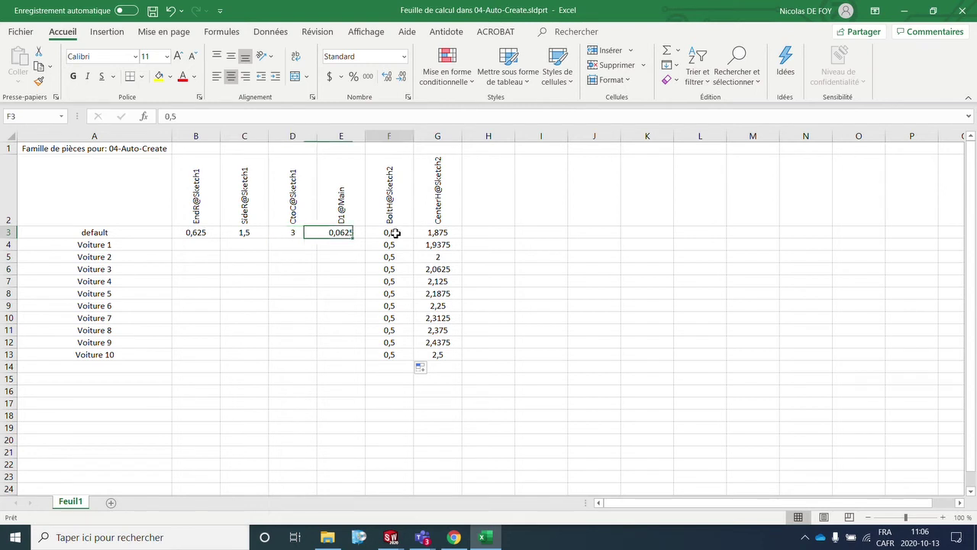
pyautogui.click(294, 236)
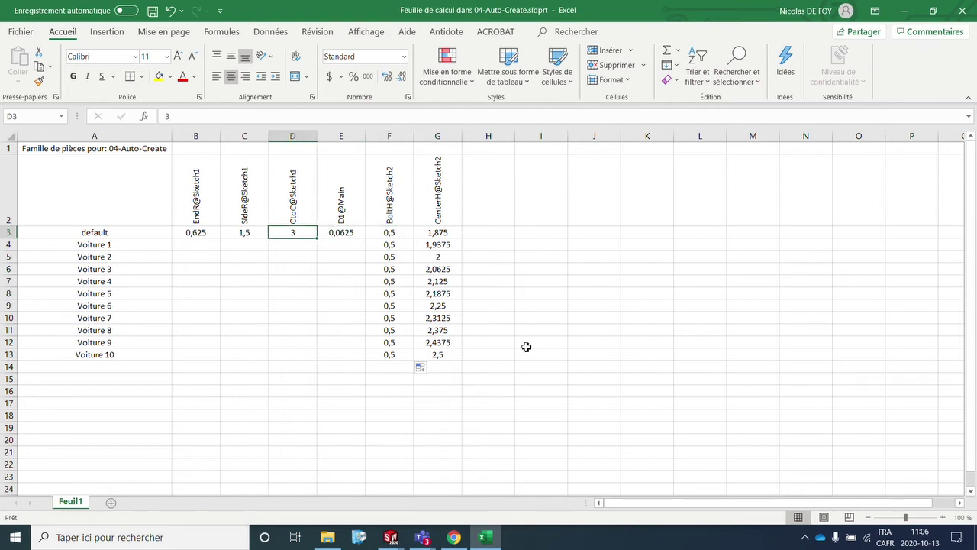
pyautogui.press('Down')
pyautogui.press('Right')
pyautogui.press('Right')
pyautogui.press('Right')
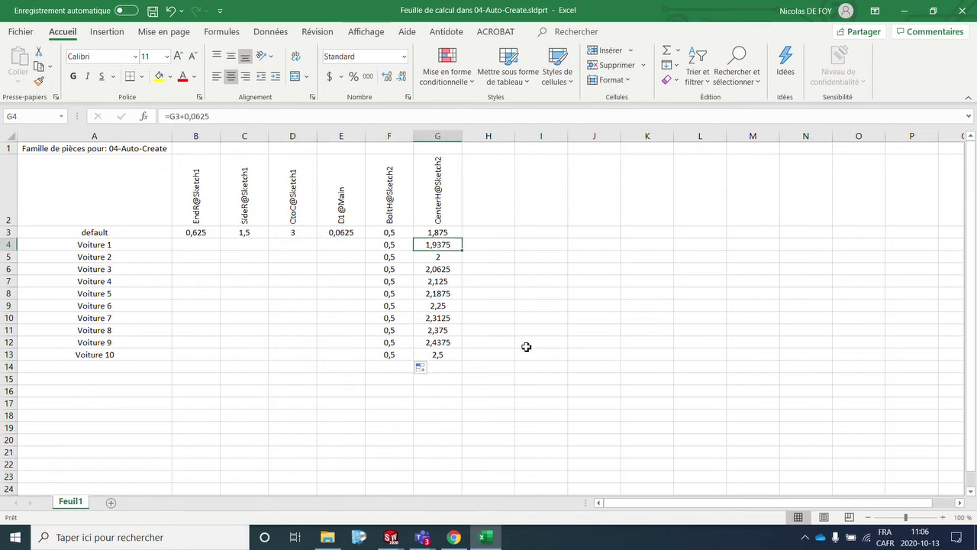
pyautogui.hotkey('shift', 'Down')
pyautogui.hotkey('shift', 'Down')
pyautogui.hotkey('shift', 'Down')
pyautogui.hotkey('shift', 'Down')
pyautogui.hotkey('shift', 'Down')
pyautogui.hotkey('shift', 'Down')
pyautogui.hotkey('shift', 'Down')
pyautogui.hotkey('shift', 'Down')
pyautogui.hotkey('shift', 'Down')
pyautogui.hotkey('shift', 'Down')
pyautogui.hotkey('shift', 'Up')
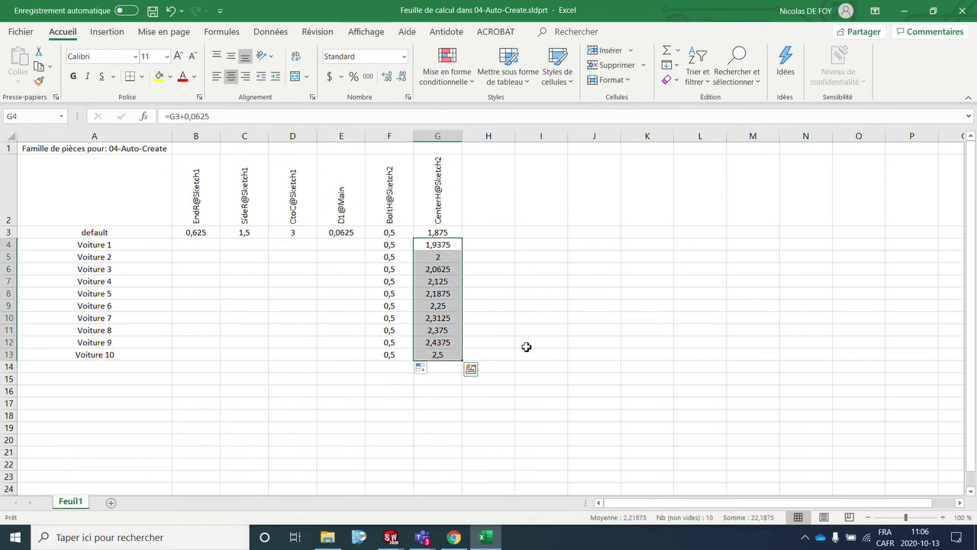
pyautogui.hotkey('ctrl', 'c')
pyautogui.press('Left')
pyautogui.press('Left')
pyautogui.press('Left')
pyautogui.hotkey('ctrl', 'v')
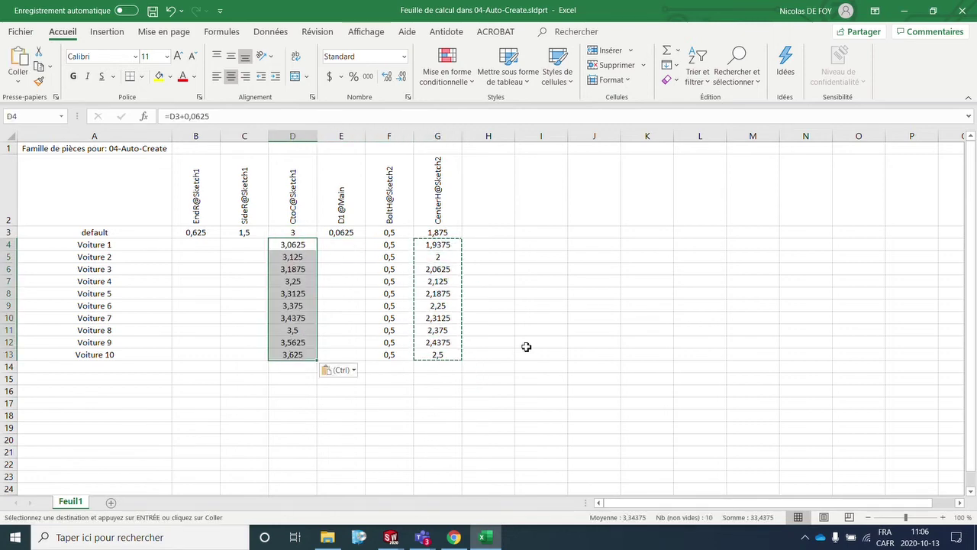
# Paste the copied increment formulas into B4:B13 for the EndR@Sketch1 dimension
pyautogui.press('Left')
pyautogui.press('Left')
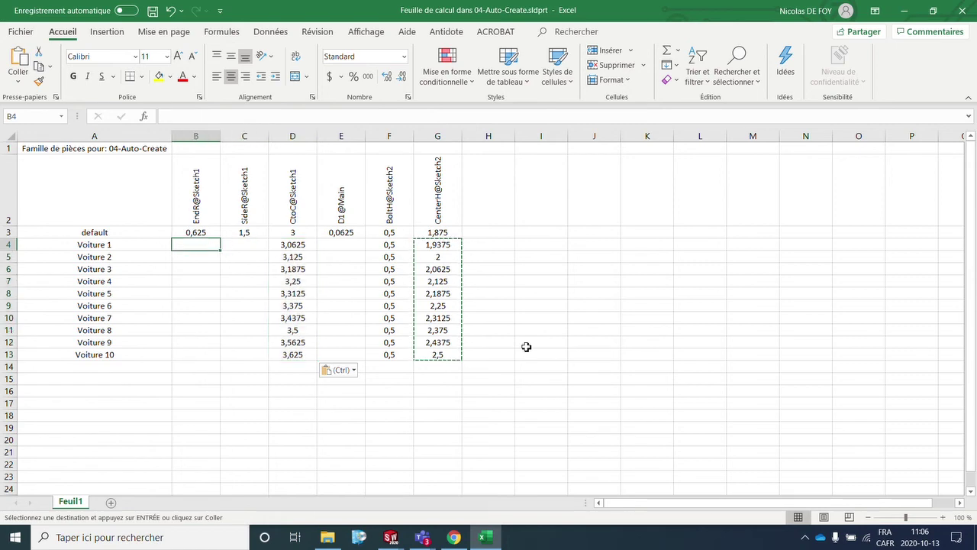
pyautogui.hotkey('shift', 'Down')
pyautogui.hotkey('shift', 'Down')
pyautogui.hotkey('shift', 'Down')
pyautogui.hotkey('shift', 'Down')
pyautogui.hotkey('shift', 'Down')
pyautogui.hotkey('shift', 'Down')
pyautogui.hotkey('shift', 'Down')
pyautogui.hotkey('shift', 'Down')
pyautogui.hotkey('shift', 'Down')
pyautogui.hotkey('ctrl', 'v')
# Paste the same increment formulas into C4:C13 for the SideR@Sketch1 dimension
pyautogui.press('Right')
pyautogui.hotkey('shift', 'Down')
pyautogui.hotkey('shift', 'Down')
pyautogui.hotkey('shift', 'Down')
pyautogui.hotkey('shift', 'Down')
pyautogui.hotkey('shift', 'Down')
pyautogui.hotkey('shift', 'Down')
pyautogui.hotkey('shift', 'Down')
pyautogui.hotkey('shift', 'Down')
pyautogui.hotkey('shift', 'Down')
pyautogui.hotkey('ctrl', 'v')
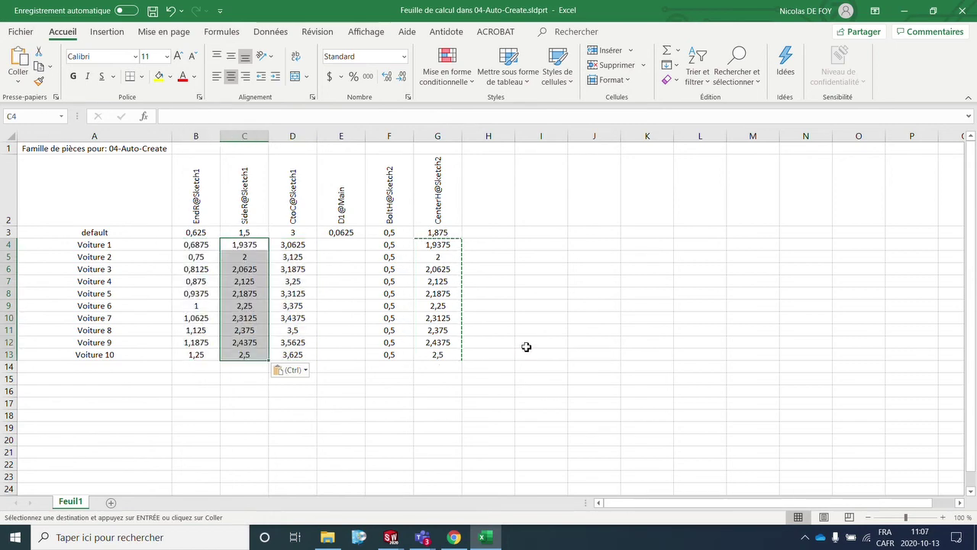
# Fill the default D1@Main value of 0,0625 from E3 down to E13 for all ten Voiture configurations
pyautogui.press('Right')
pyautogui.press('Right')
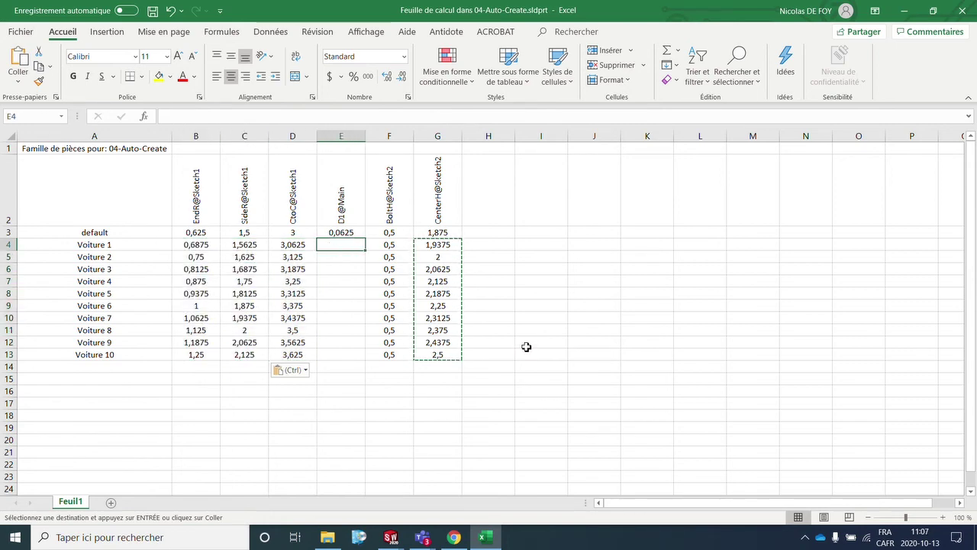
pyautogui.press('Escape')
pyautogui.press('Up')
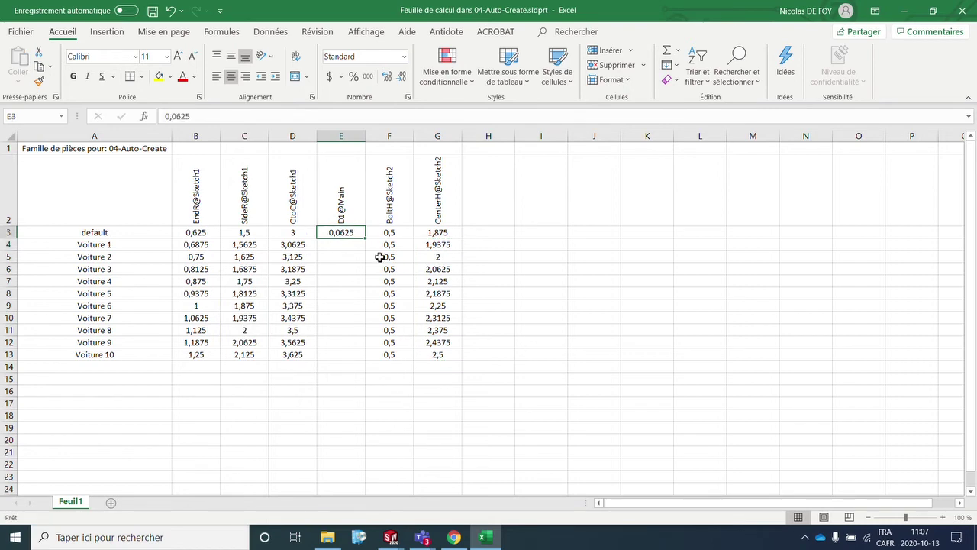
pyautogui.moveTo(366, 238); pyautogui.dragTo(367, 361)
pyautogui.click(324, 392)
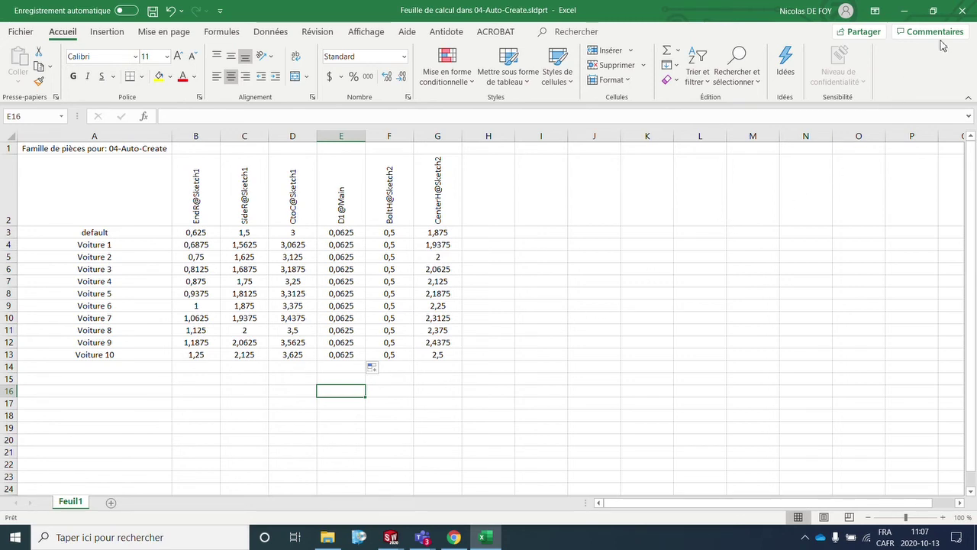
# Close the design table to generate configurations Voiture 1 to Voiture 10 in SOLIDWORKS, and close the Configuration Publisher window
pyautogui.click(962, 10)
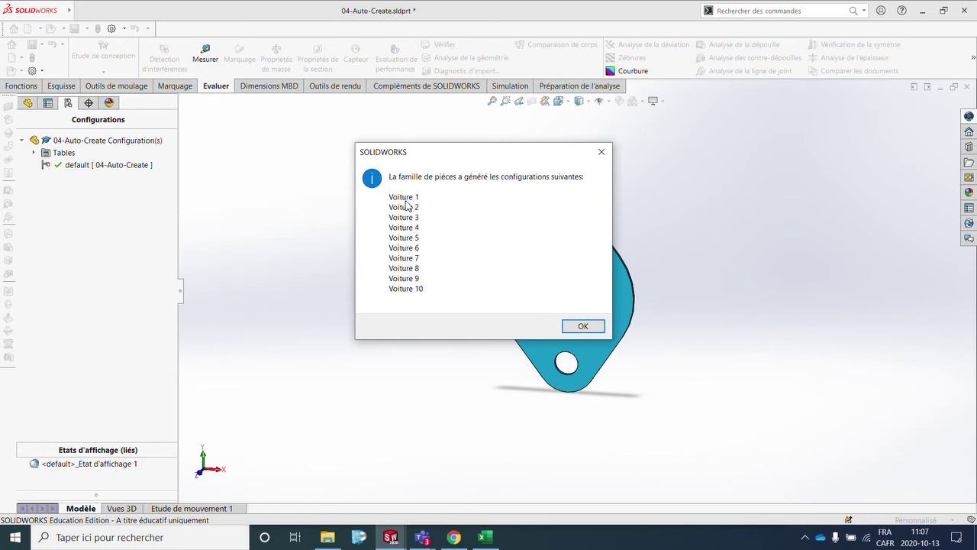
pyautogui.click(582, 326)
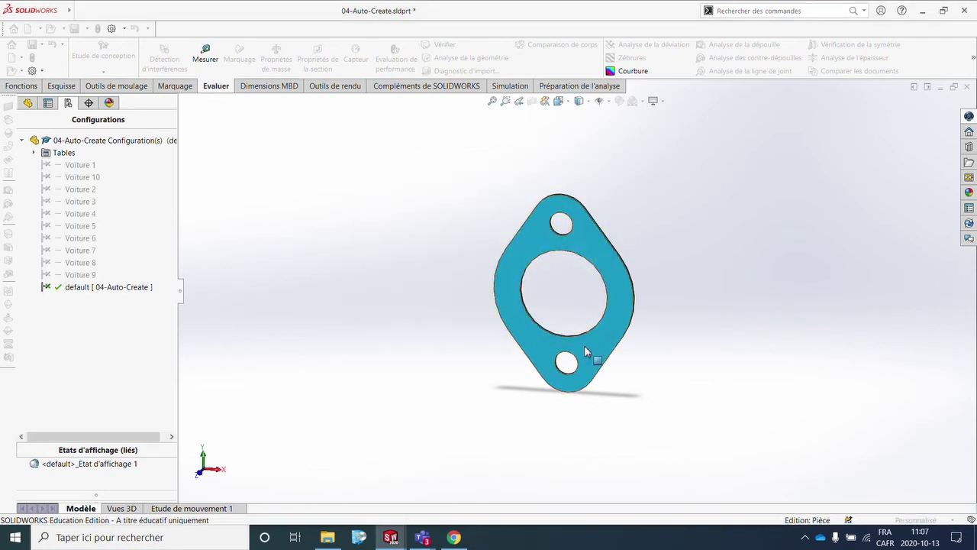
pyautogui.moveTo(396, 538)
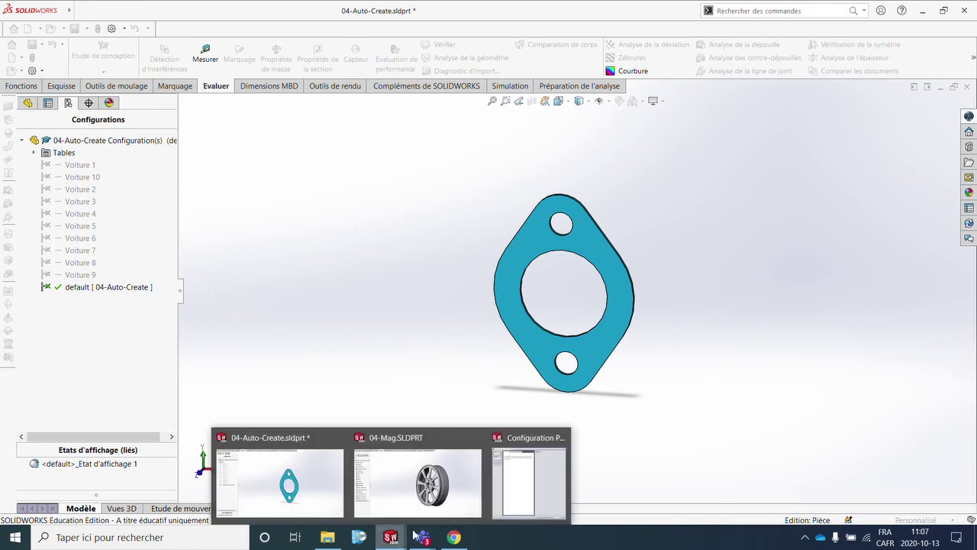
pyautogui.click(537, 487)
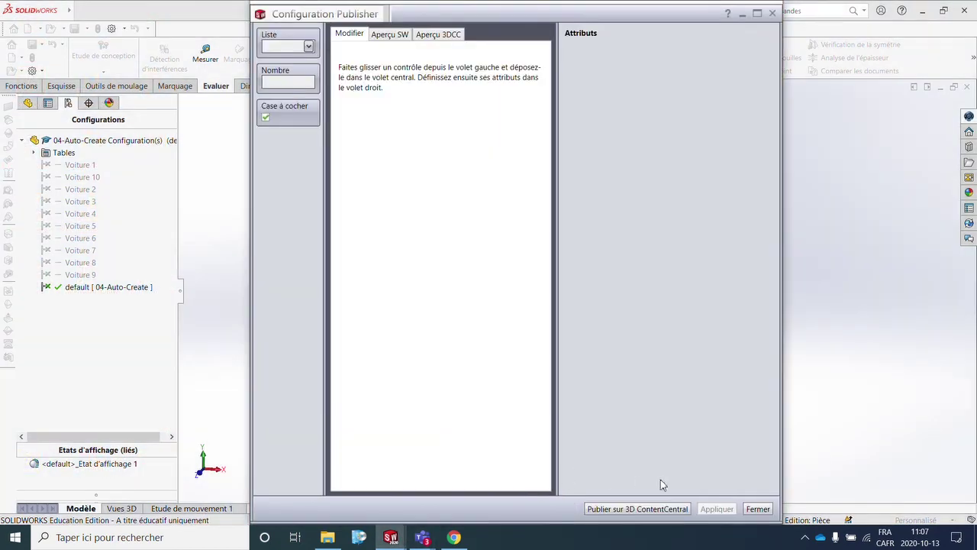
pyautogui.click(757, 508)
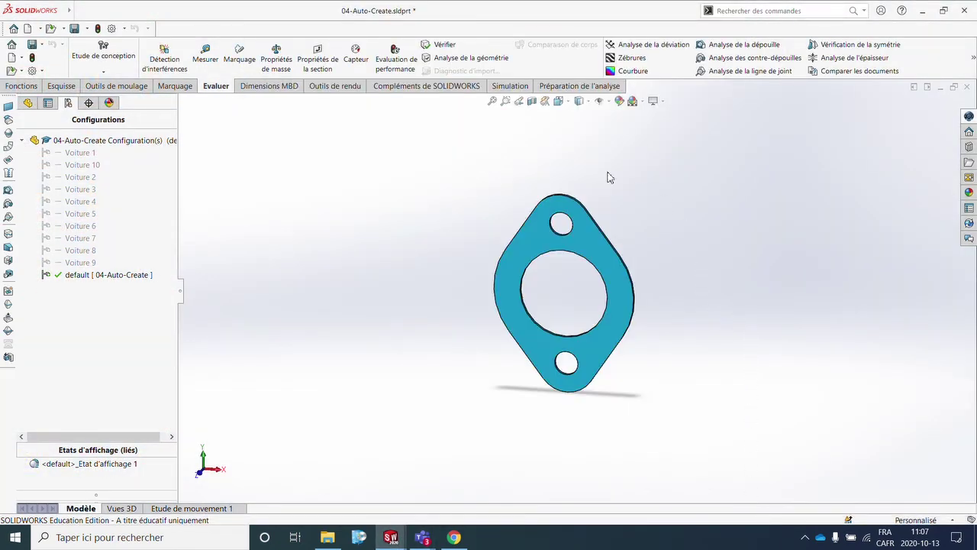
# Show configuration Voiture 1 and then Voiture 10 to compare the smallest and largest generated gaskets
pyautogui.scroll(-4, 603, 309)
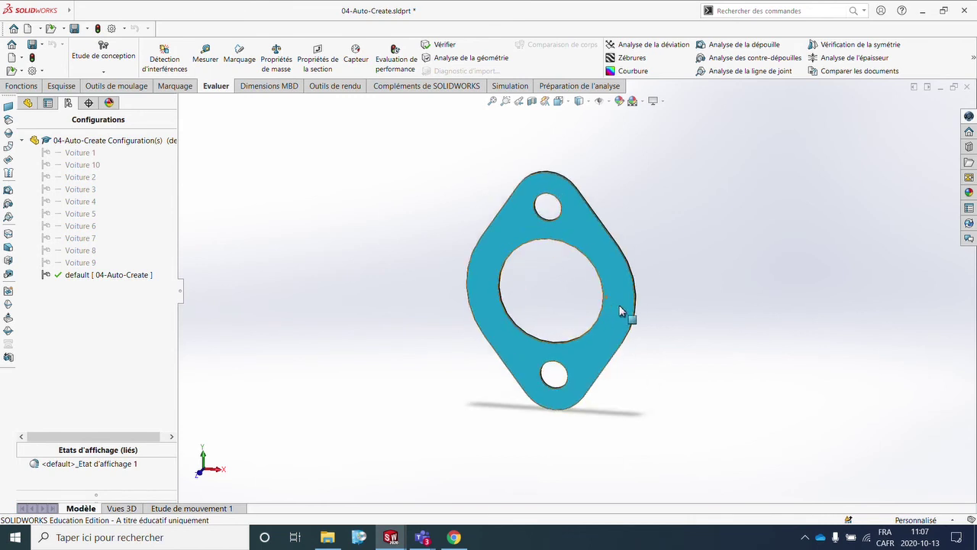
pyautogui.rightClick(61, 155)
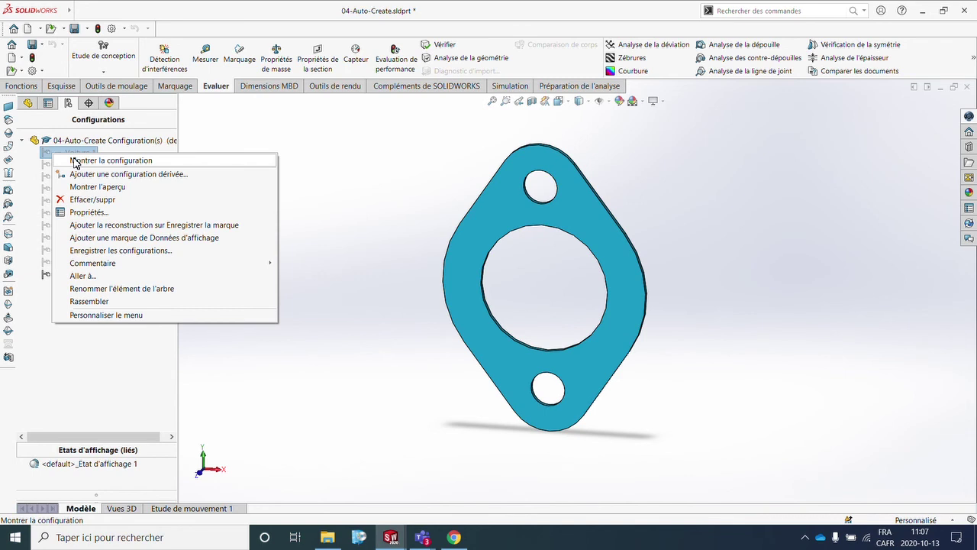
pyautogui.click(76, 161)
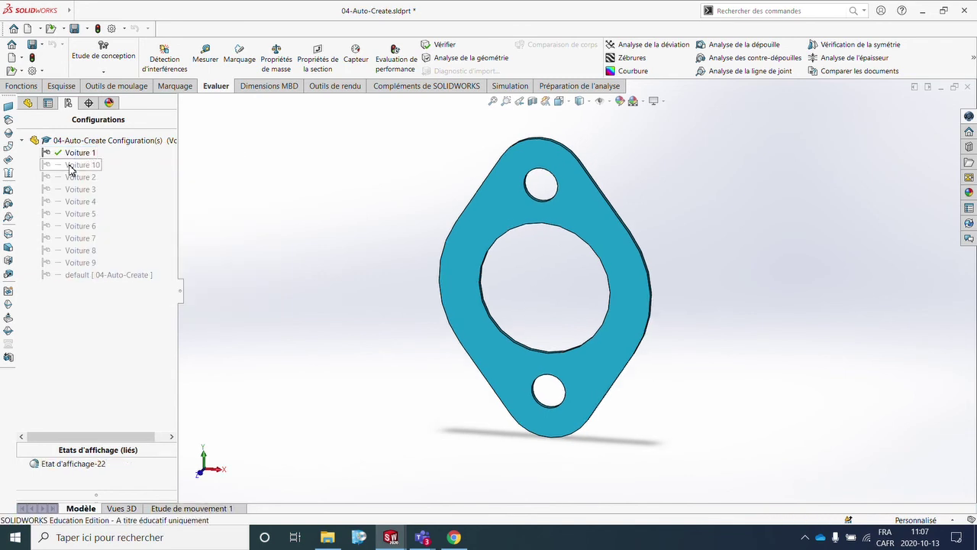
pyautogui.rightClick(70, 165)
pyautogui.click(85, 173)
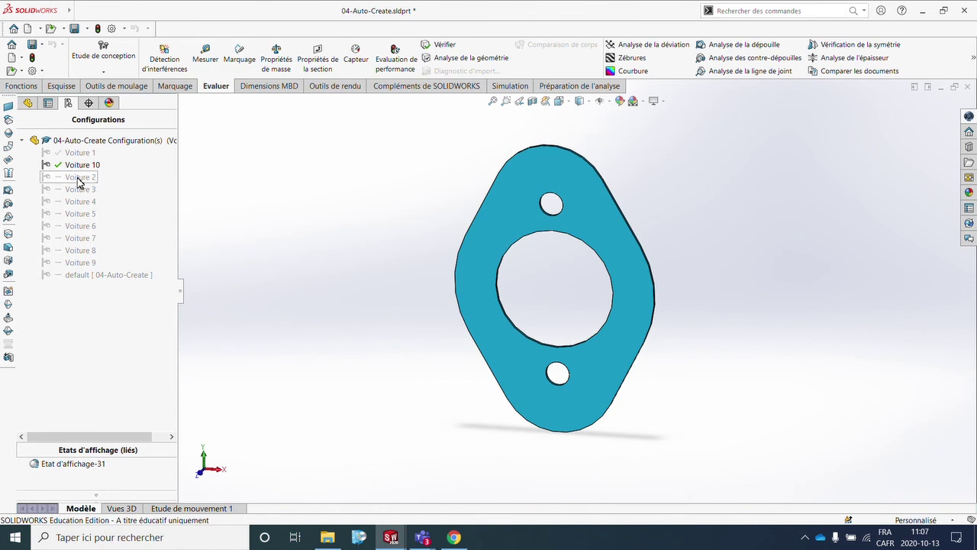
# Show configurations Voiture 2 and Voiture 3 in turn to check the gasket geometry
pyautogui.rightClick(79, 182)
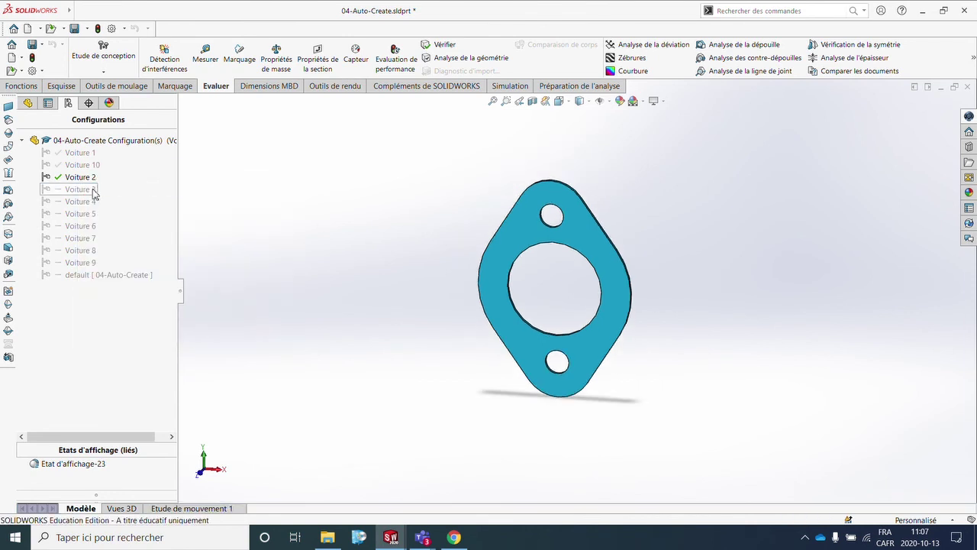
pyautogui.rightClick(81, 192)
pyautogui.click(99, 201)
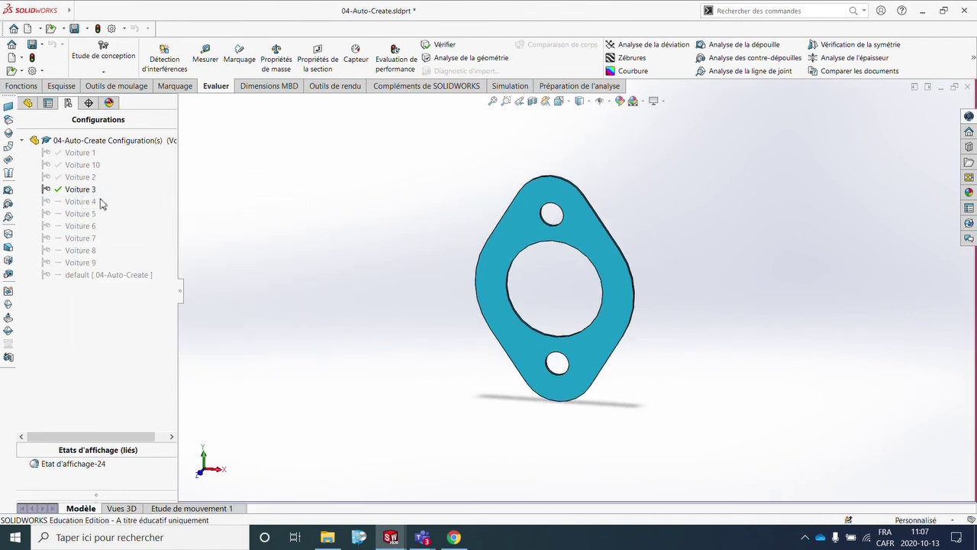
pyautogui.rightClick(89, 208)
pyautogui.click(86, 212)
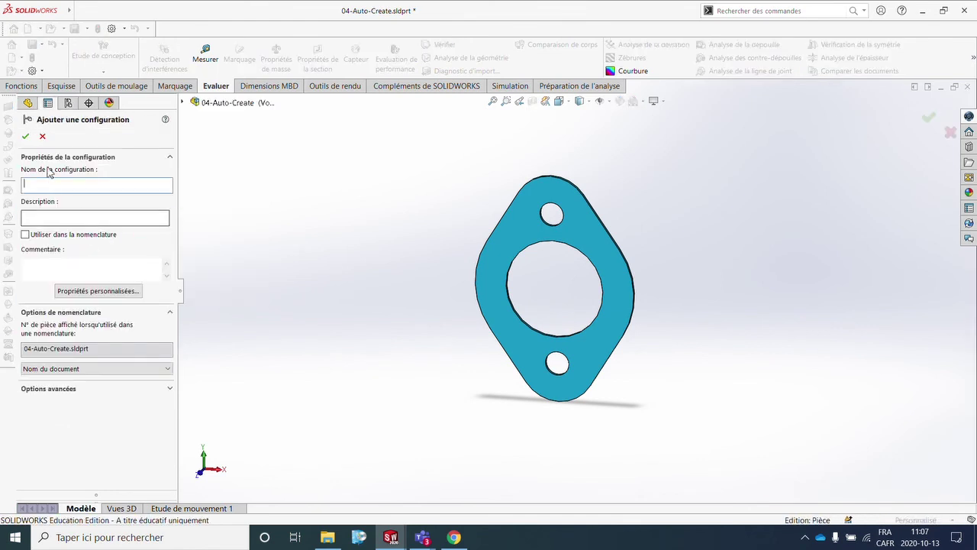
pyautogui.click(42, 136)
# Show configurations Voiture 4, Voiture 6 and Voiture 5 in turn to check the gasket's size progression
pyautogui.rightClick(71, 202)
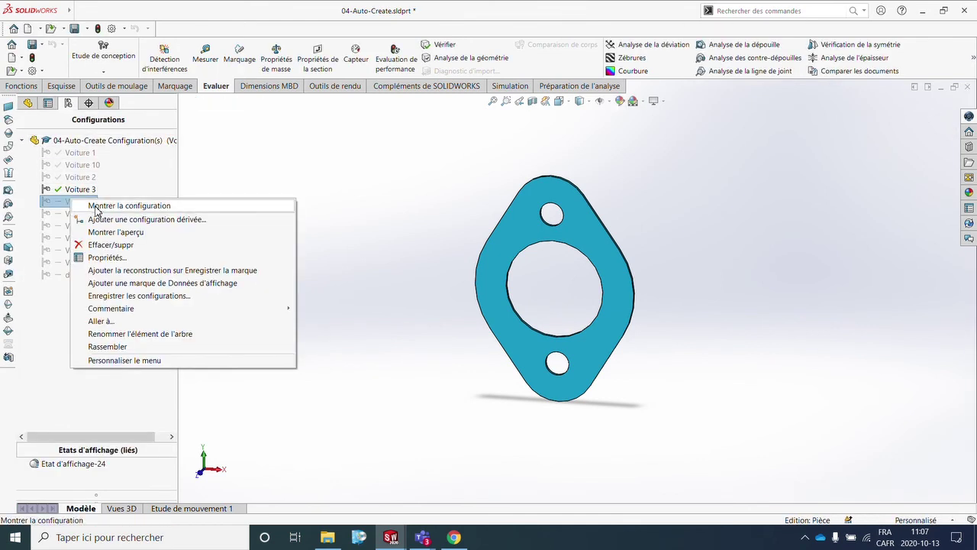
pyautogui.click(96, 207)
pyautogui.rightClick(74, 224)
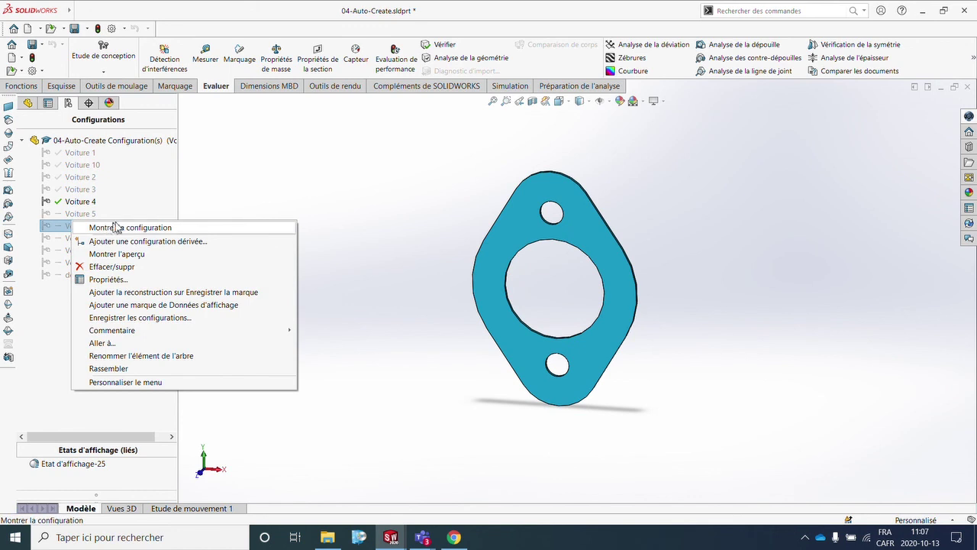
pyautogui.click(115, 227)
pyautogui.rightClick(82, 213)
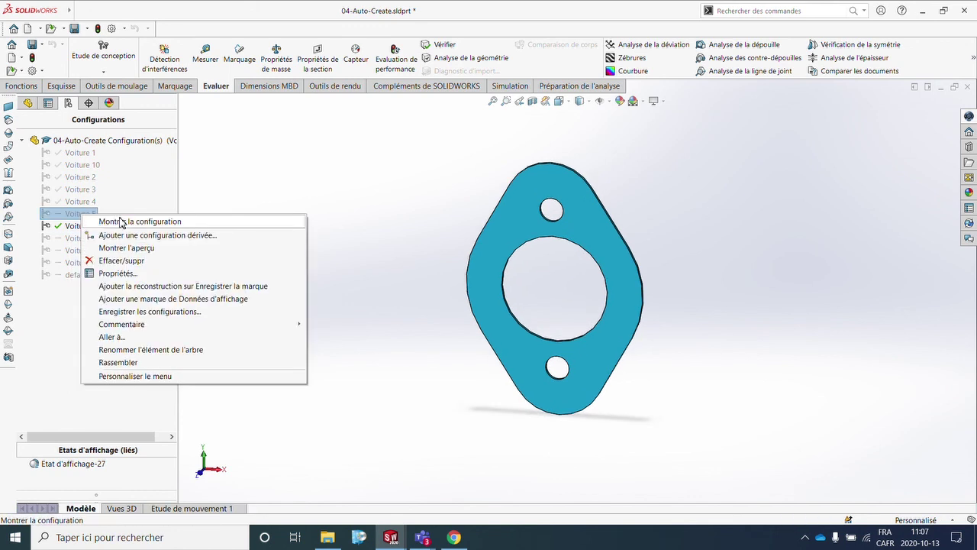
pyautogui.click(120, 221)
# Show configurations Voiture 7, Voiture 8 and Voiture 9 in turn to check the remaining gasket sizes
pyautogui.rightClick(84, 239)
pyautogui.click(123, 245)
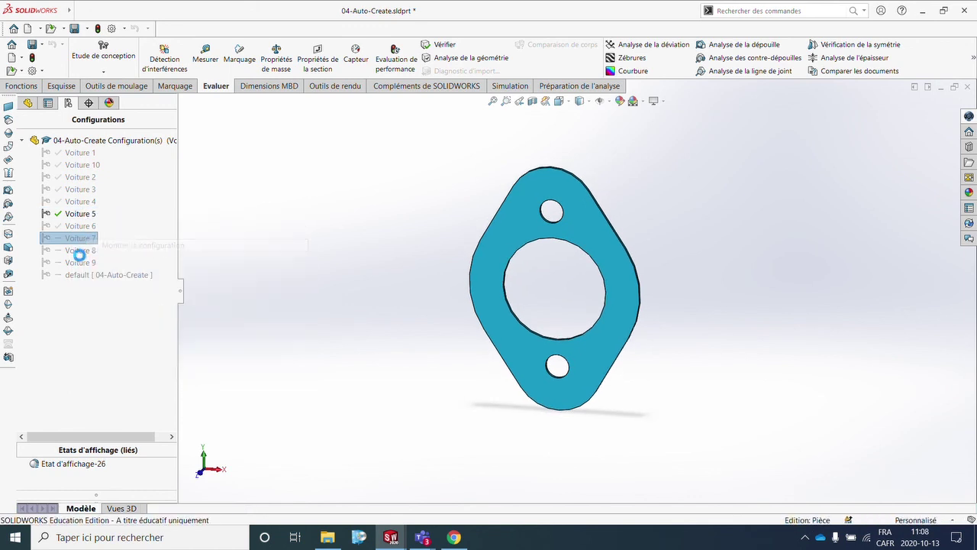
pyautogui.rightClick(80, 252)
pyautogui.click(114, 259)
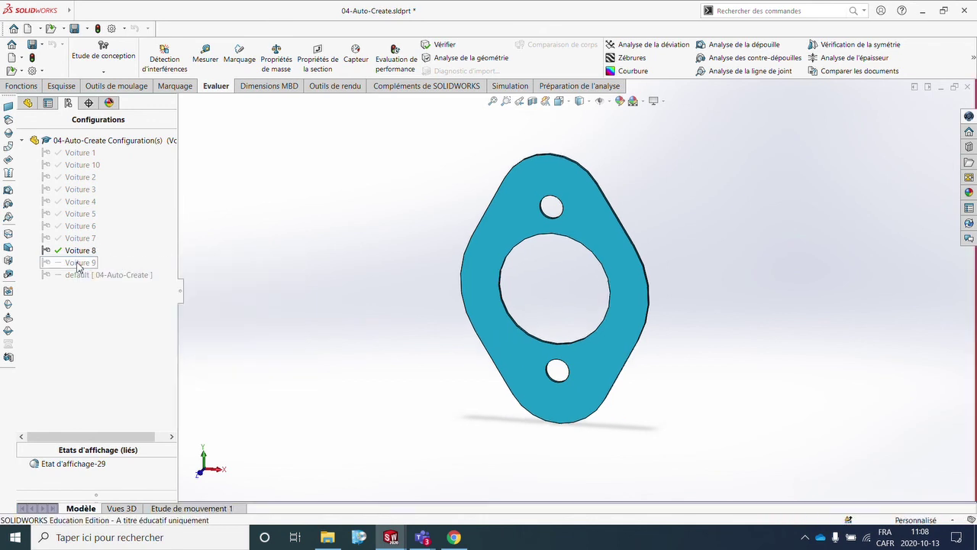
pyautogui.rightClick(78, 265)
pyautogui.click(116, 270)
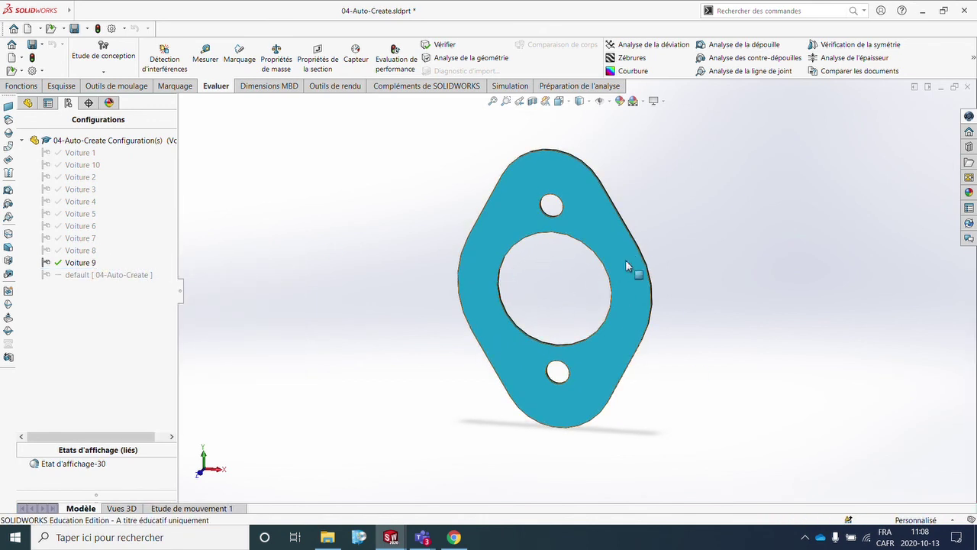